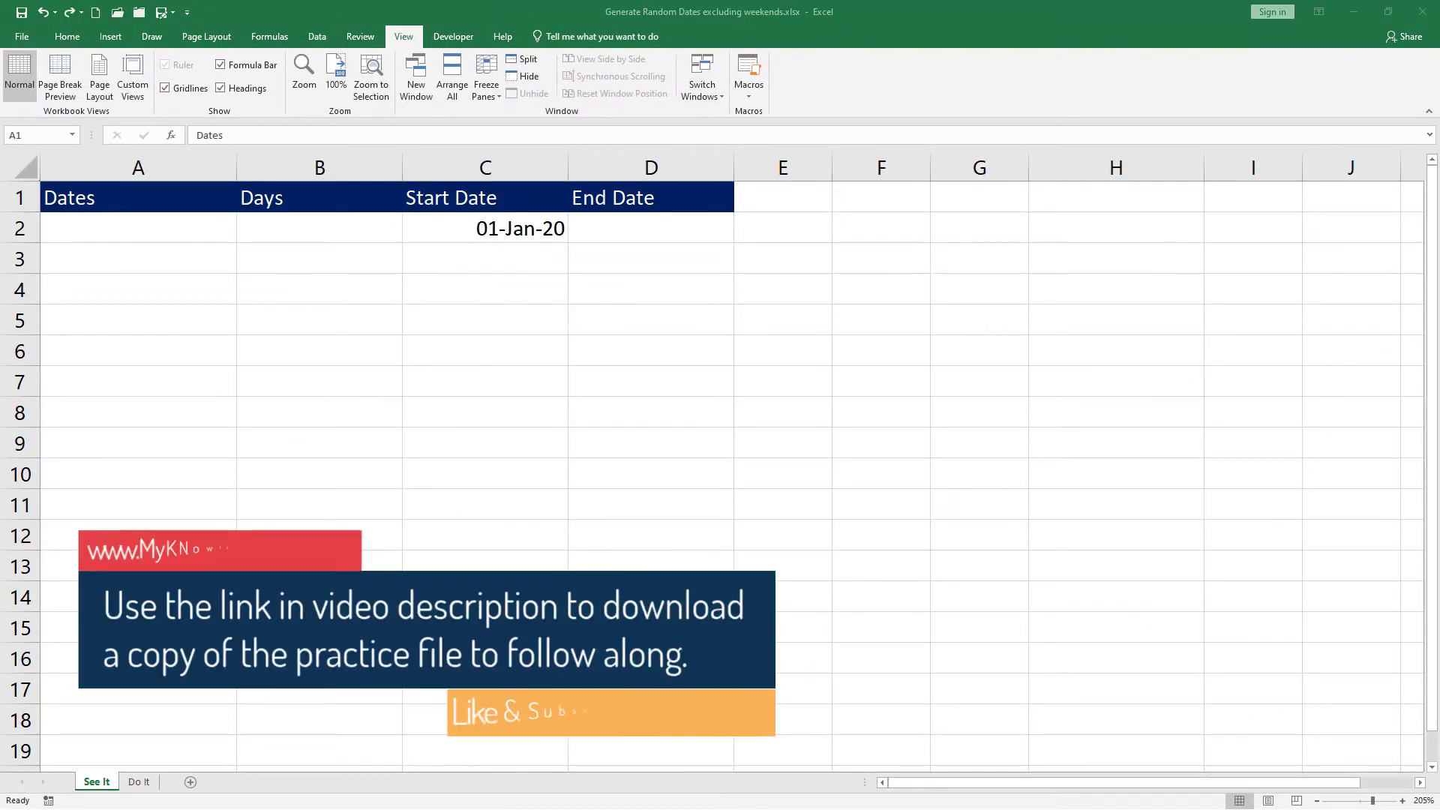
Step: Enter today's date, 02-08-2020, as the End Date in D2 next to the 01-Jan-20 start
click(457, 235)
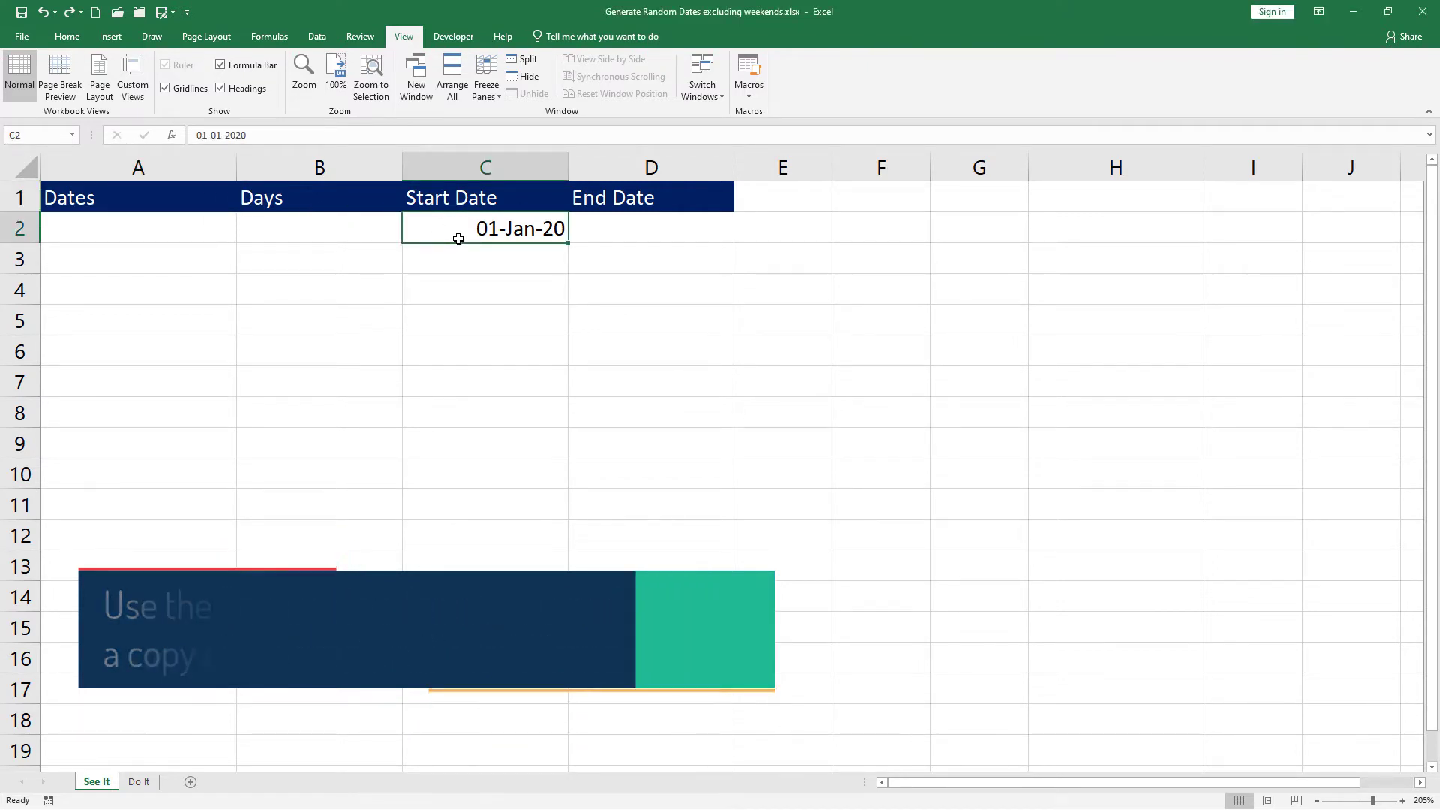
click(658, 226)
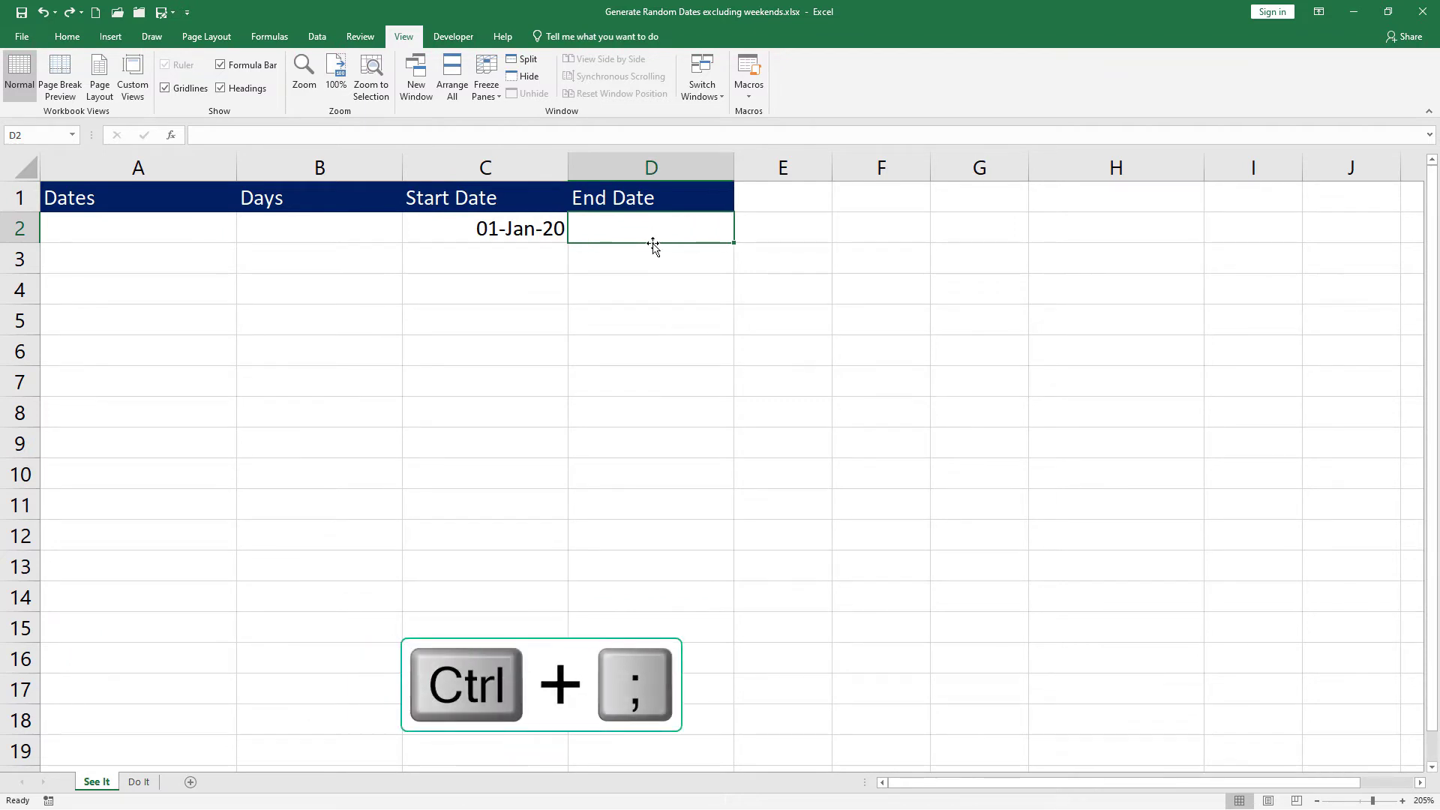
key(ctrl+semicolon)
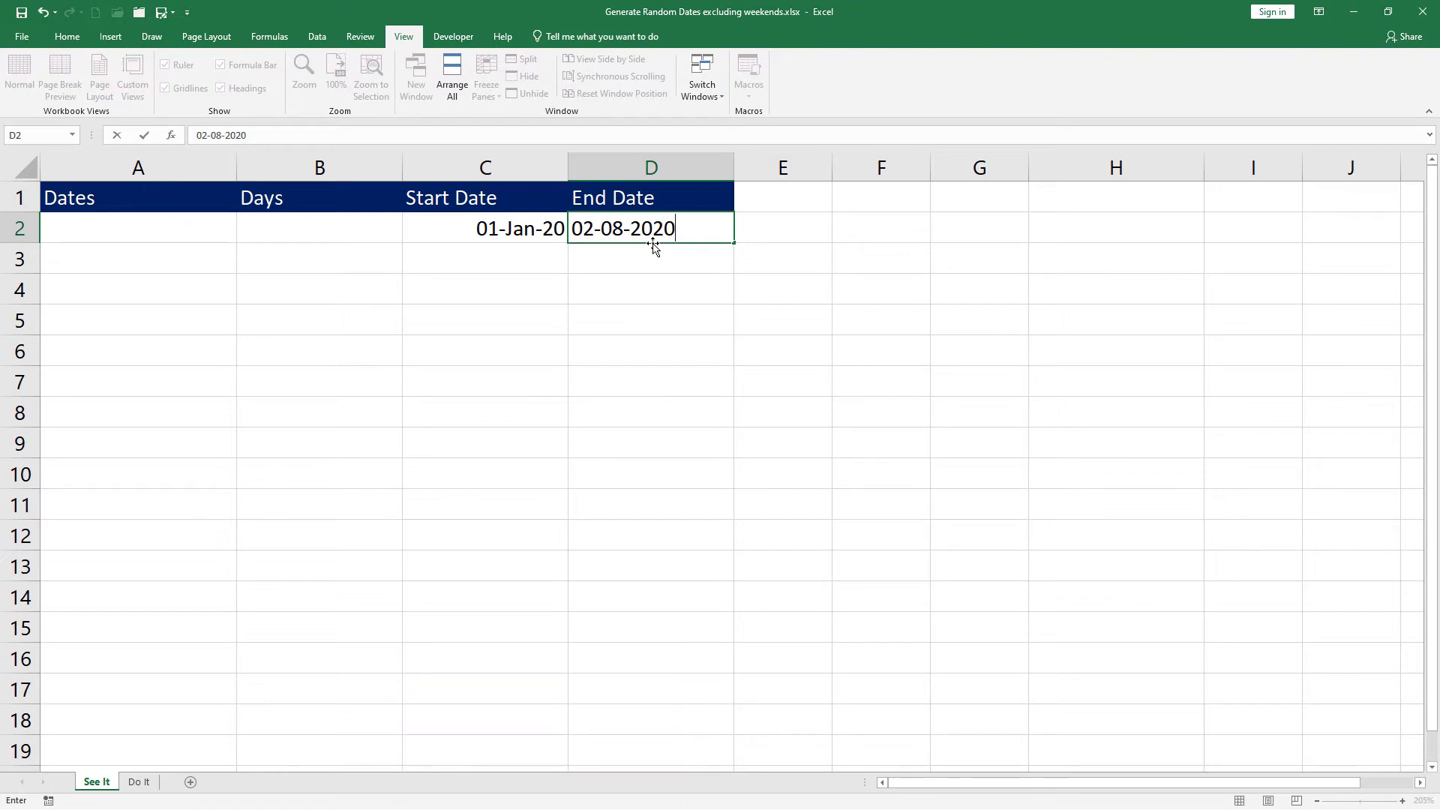
key(Return)
click(157, 234)
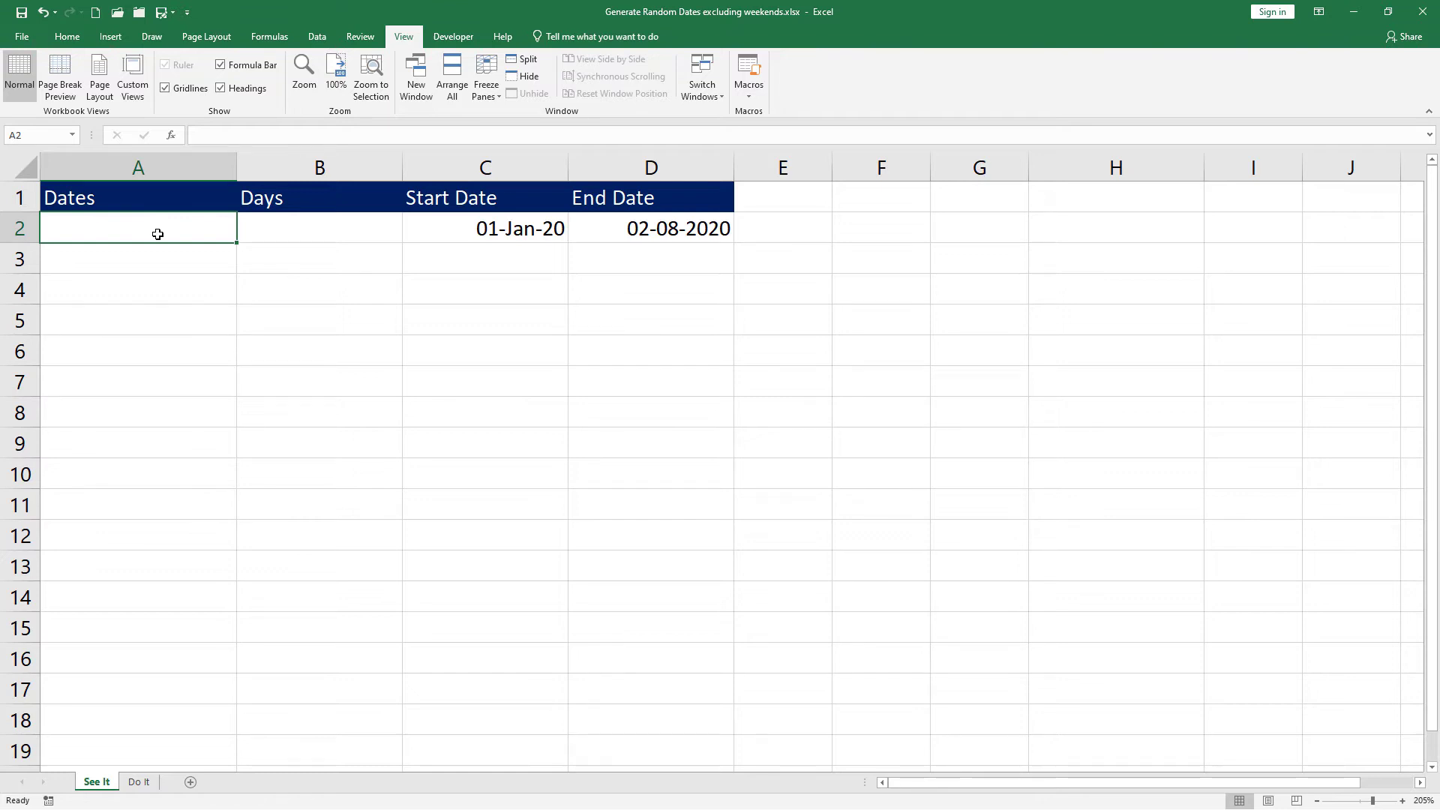
Step: Enter =RANDBETWEEN($C$2,$D$2) in A2 to generate a random date serial
text(=rand)
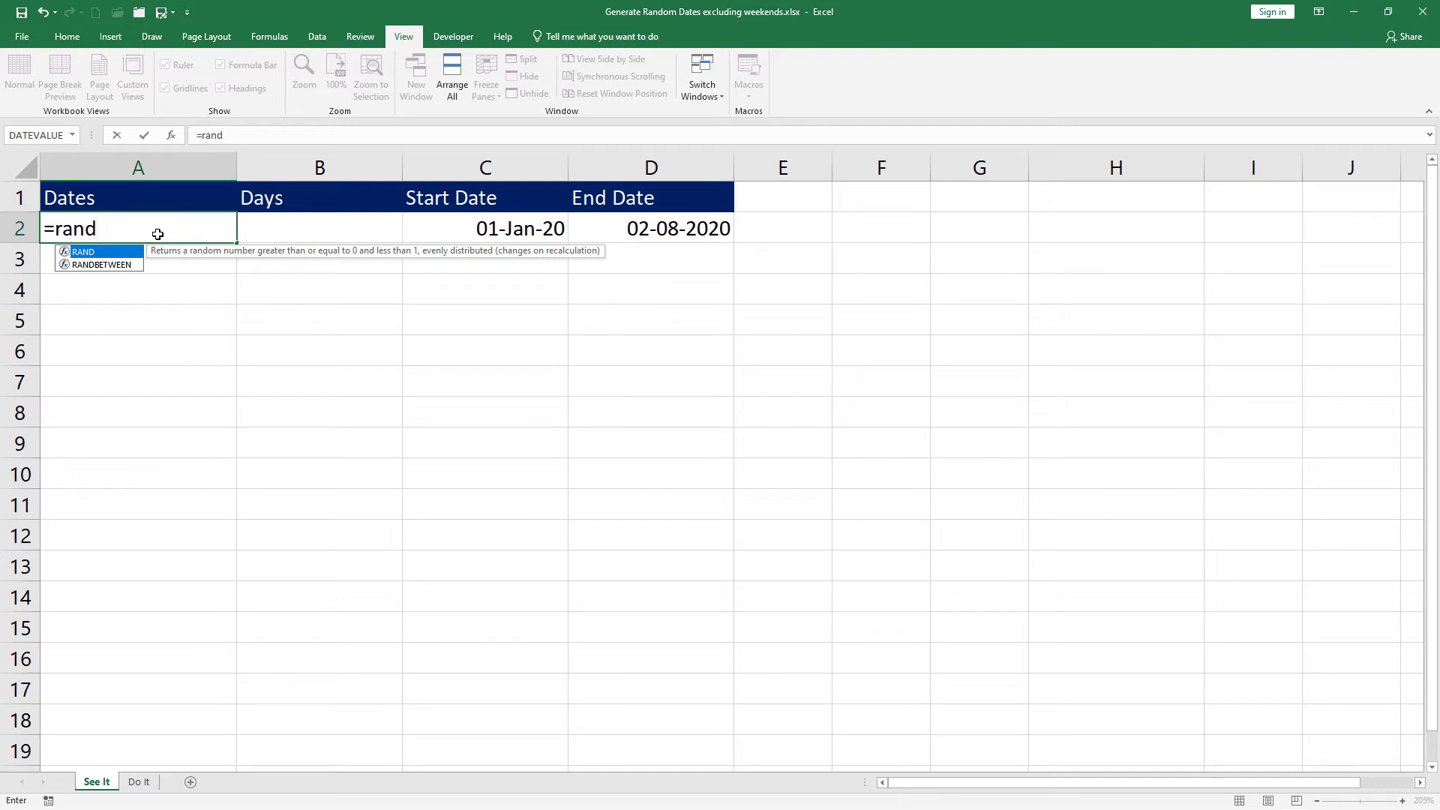
key(Down)
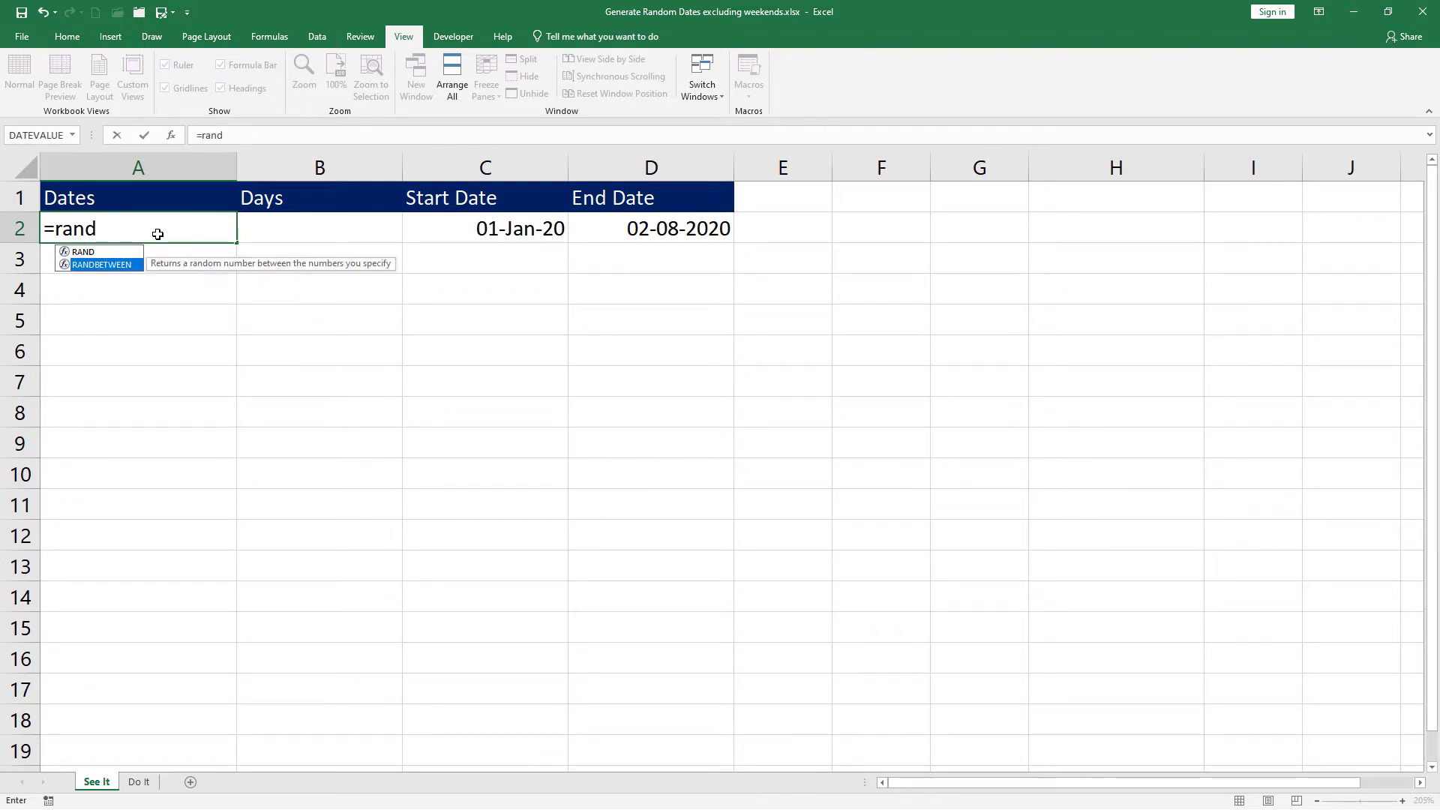
key(Tab)
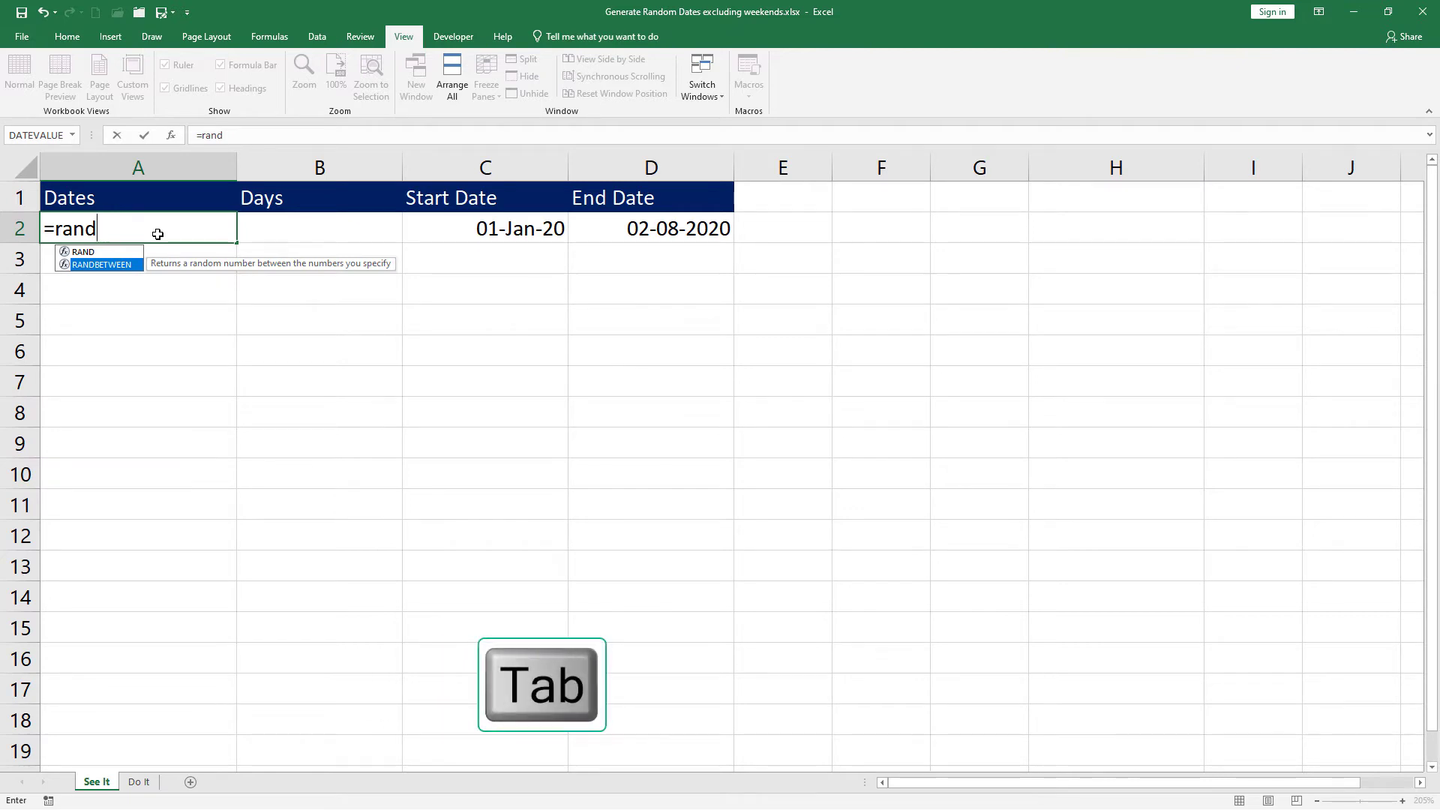
key(Tab)
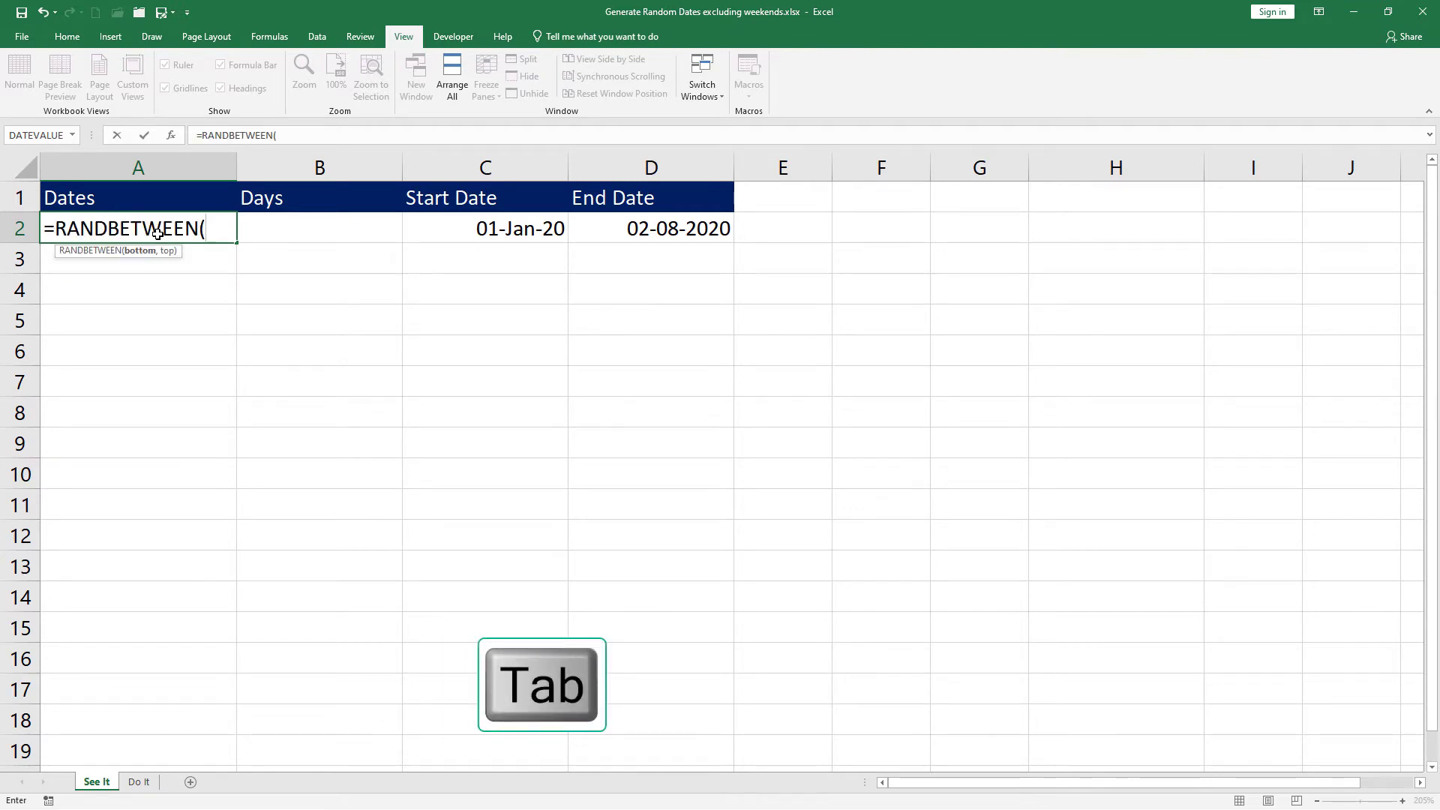
click(458, 235)
key(F4)
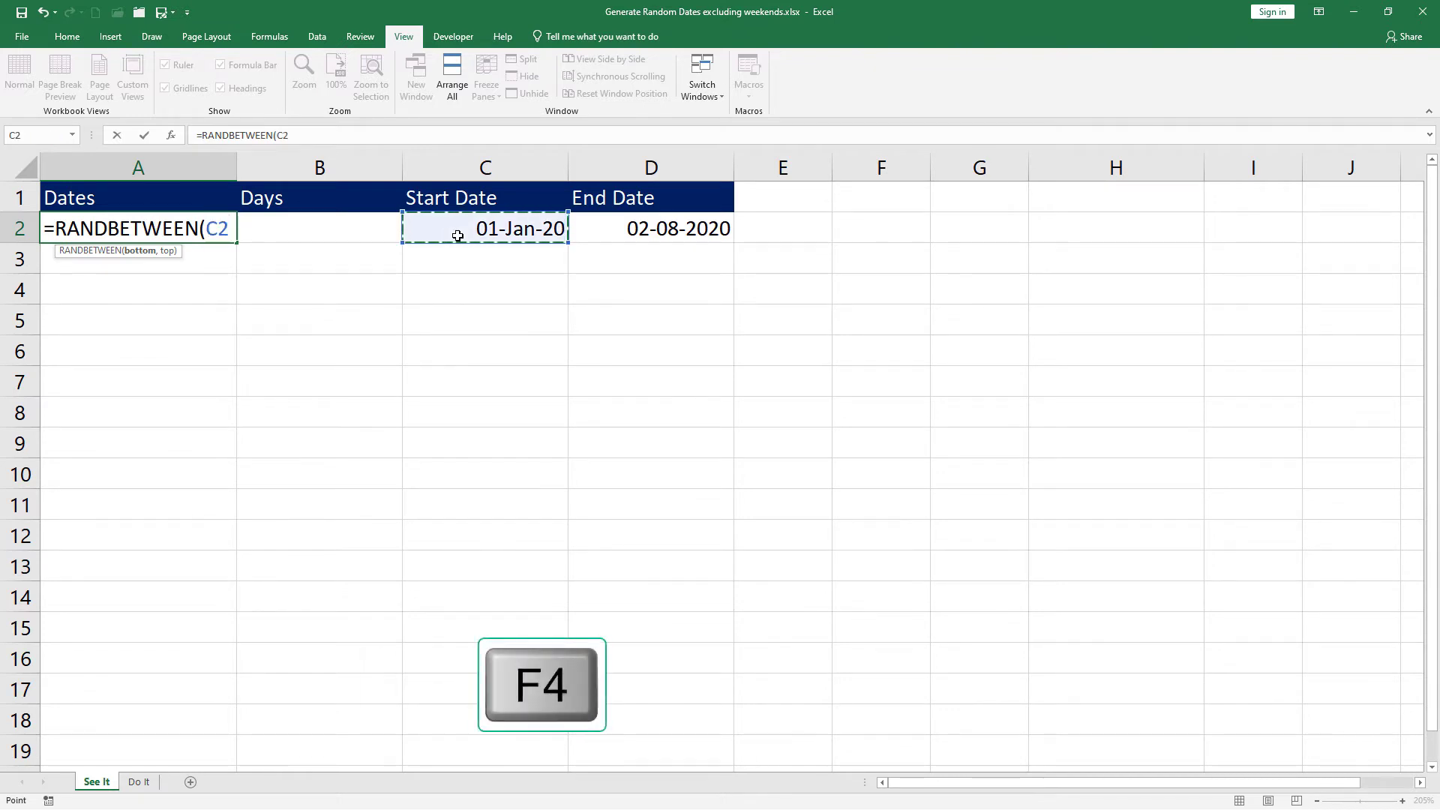
key(F4)
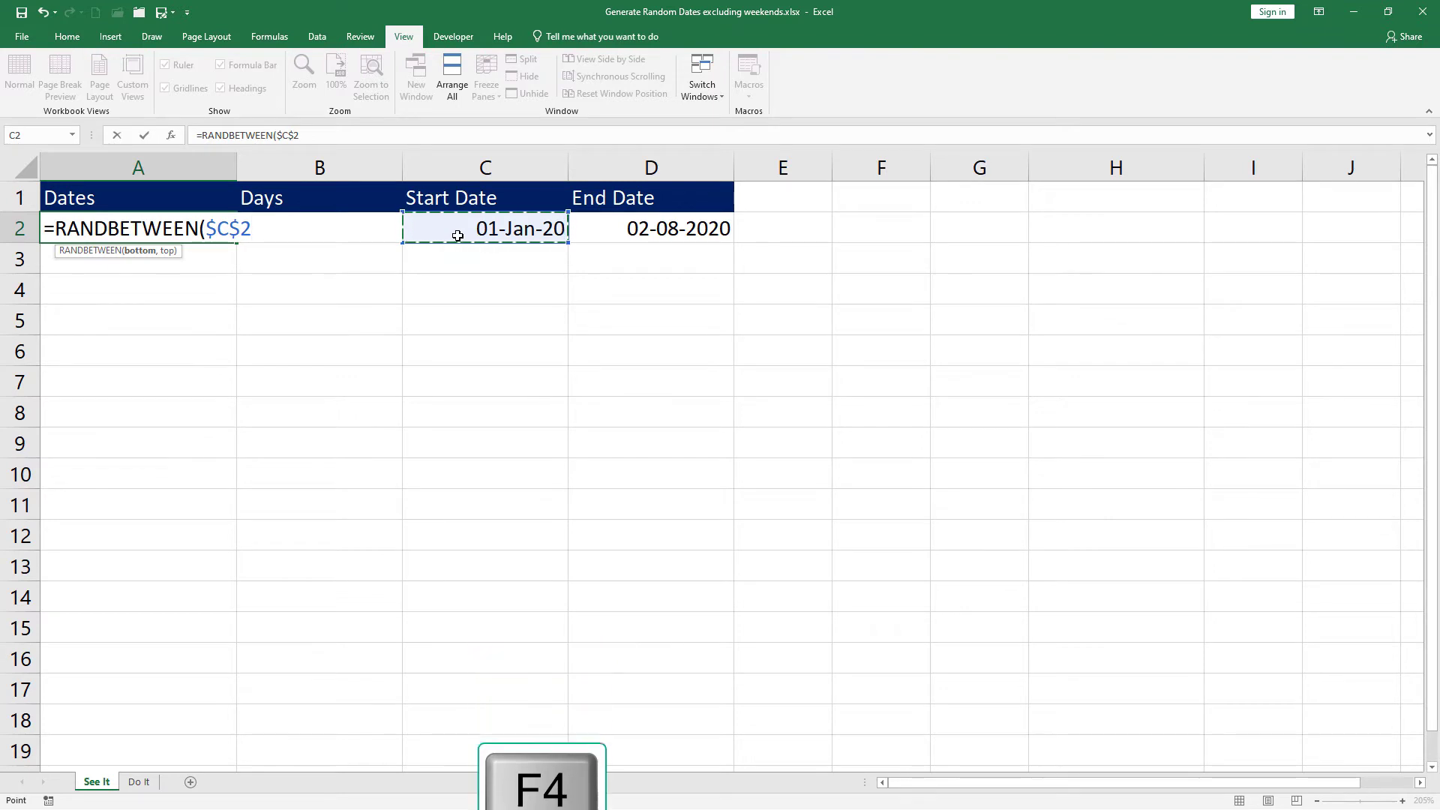
text(,)
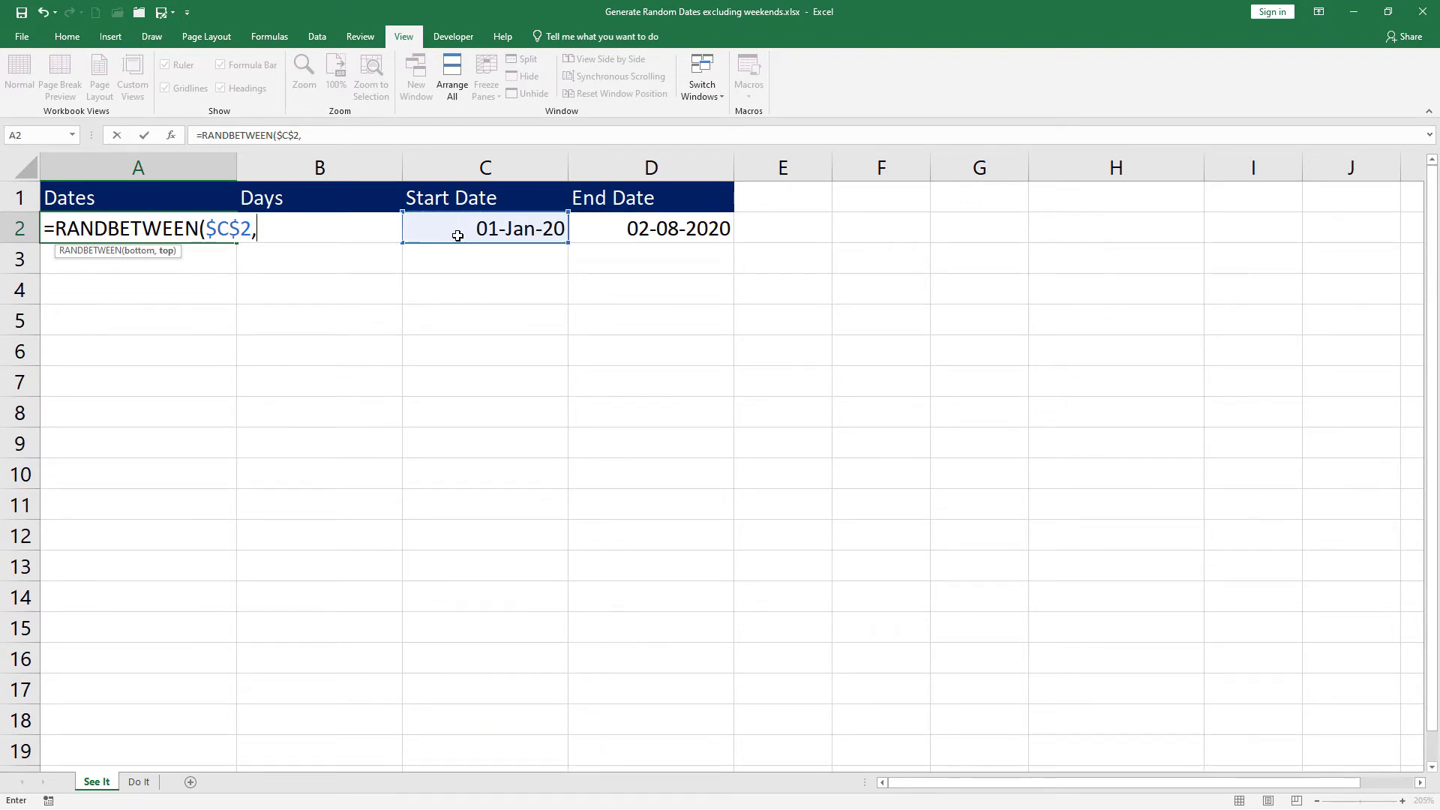
click(620, 229)
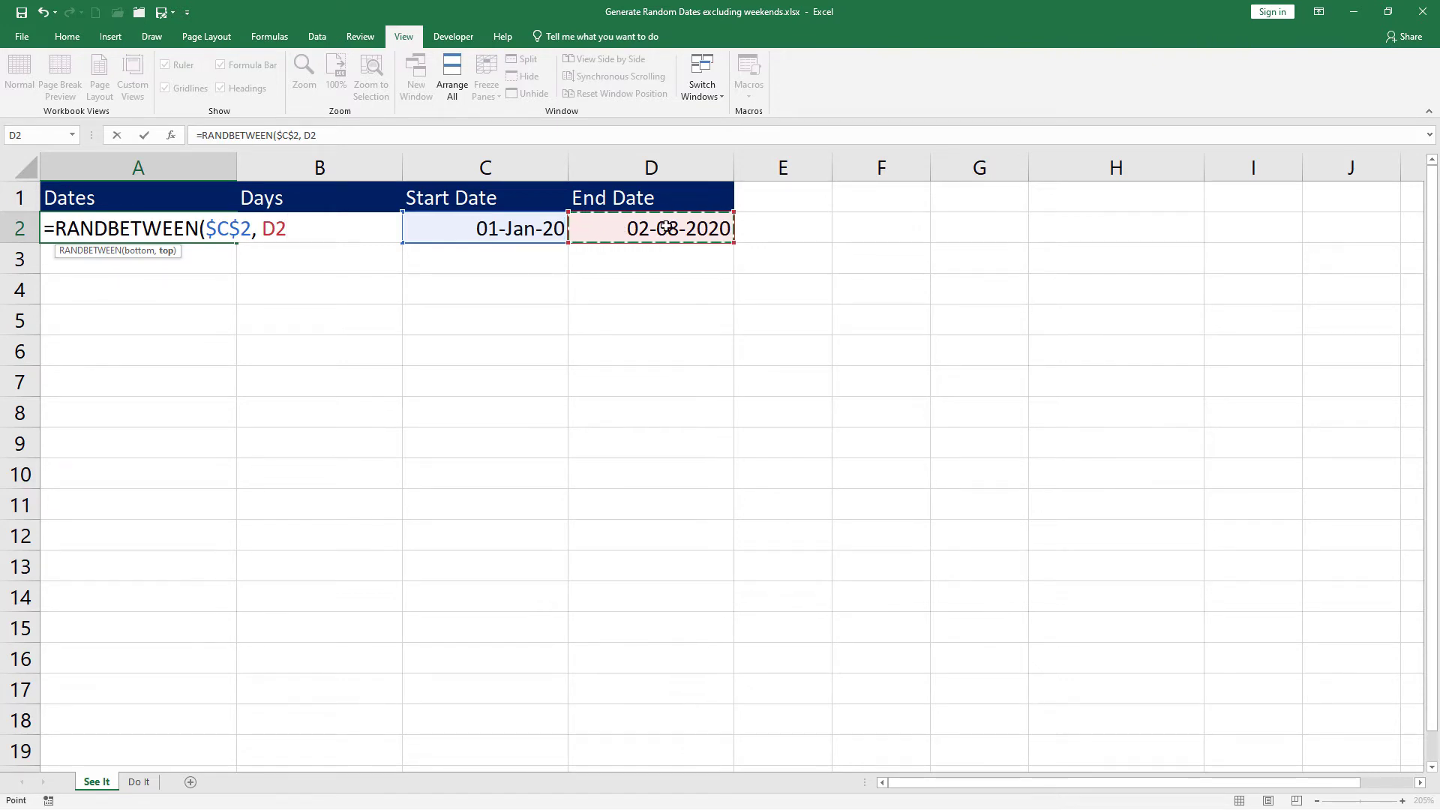
key(F4)
text())
key(Return)
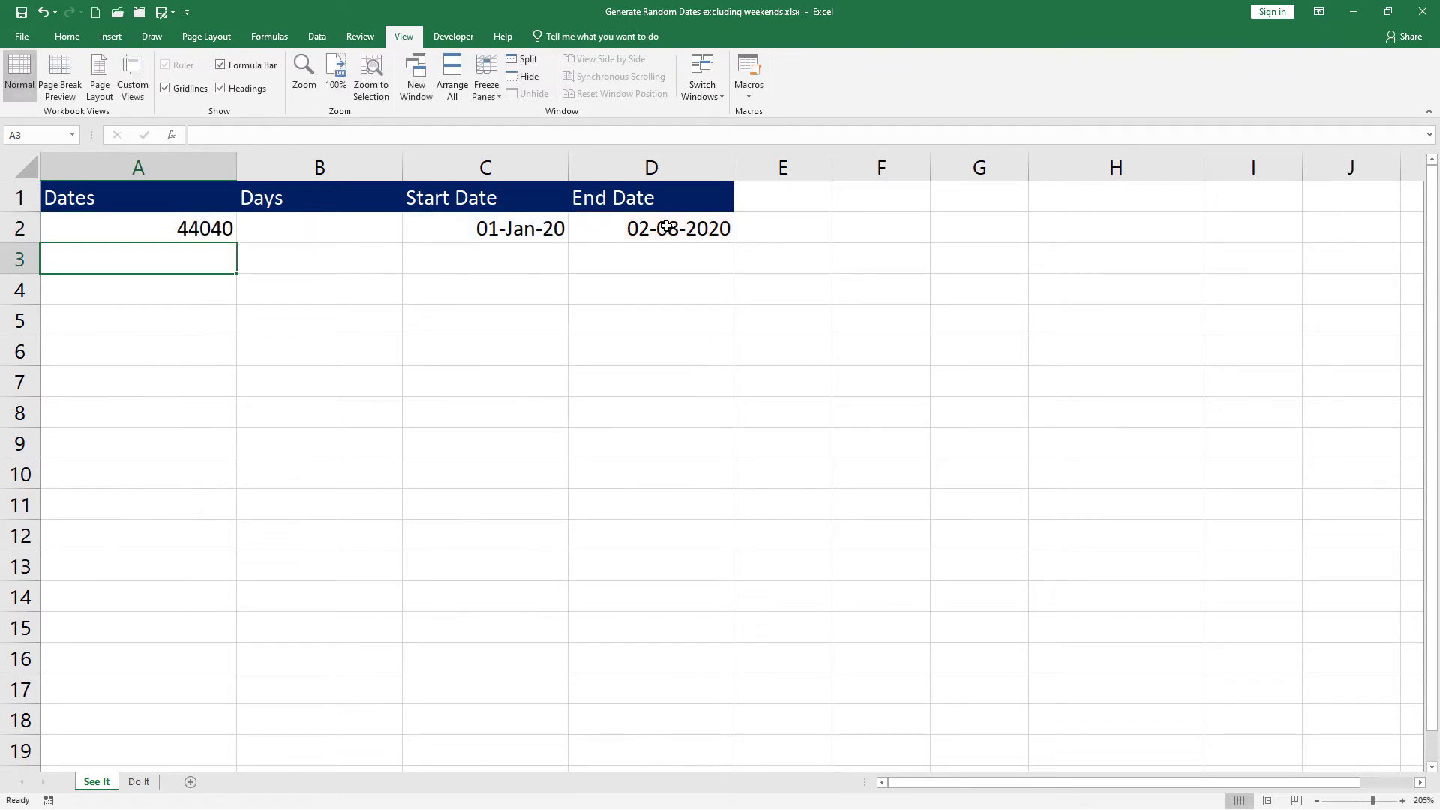
Step: Format A2 with the long date type 'Wednesday, 14 March, 2012'
click(210, 229)
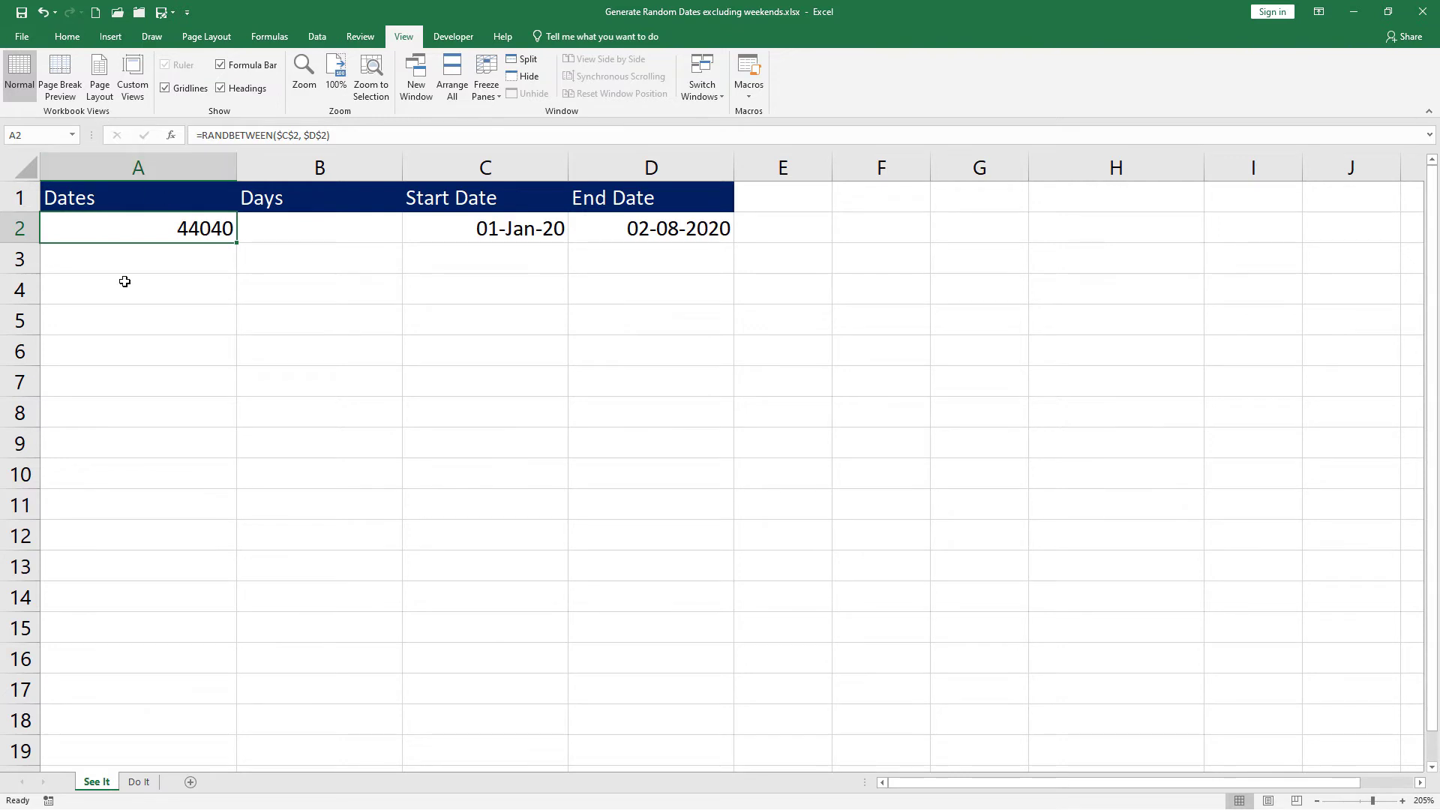
key(ctrl+1)
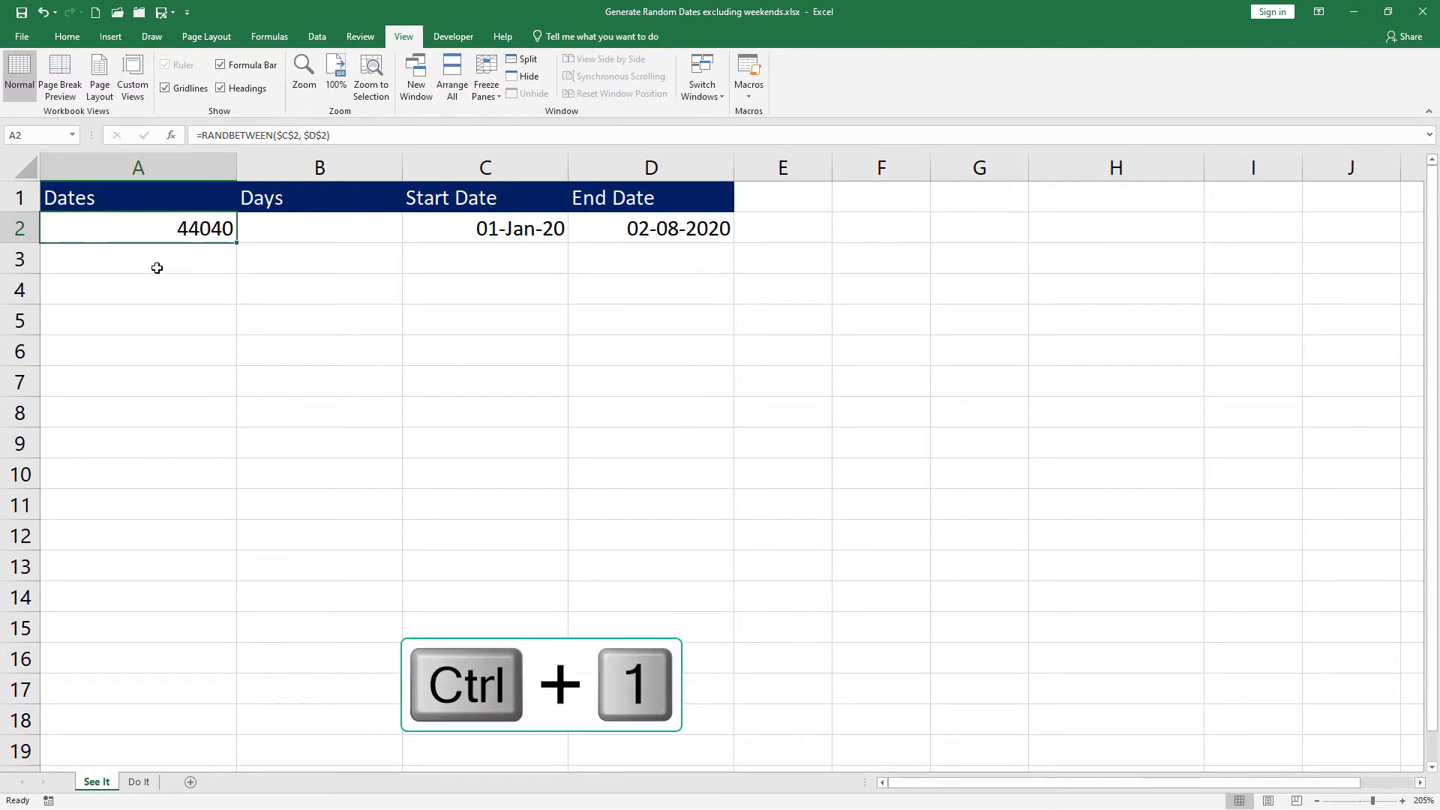
key(ctrl+1)
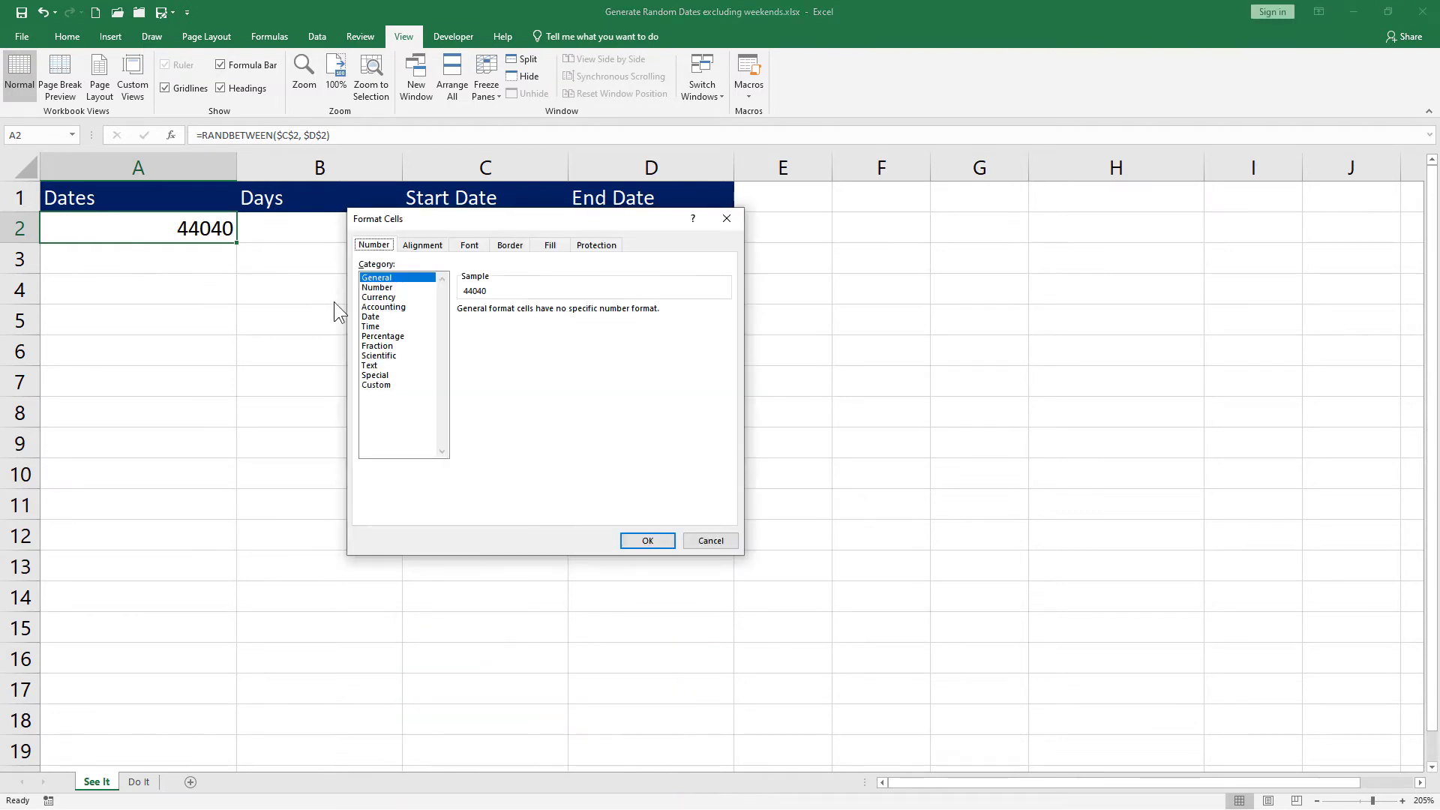
click(373, 317)
click(724, 380)
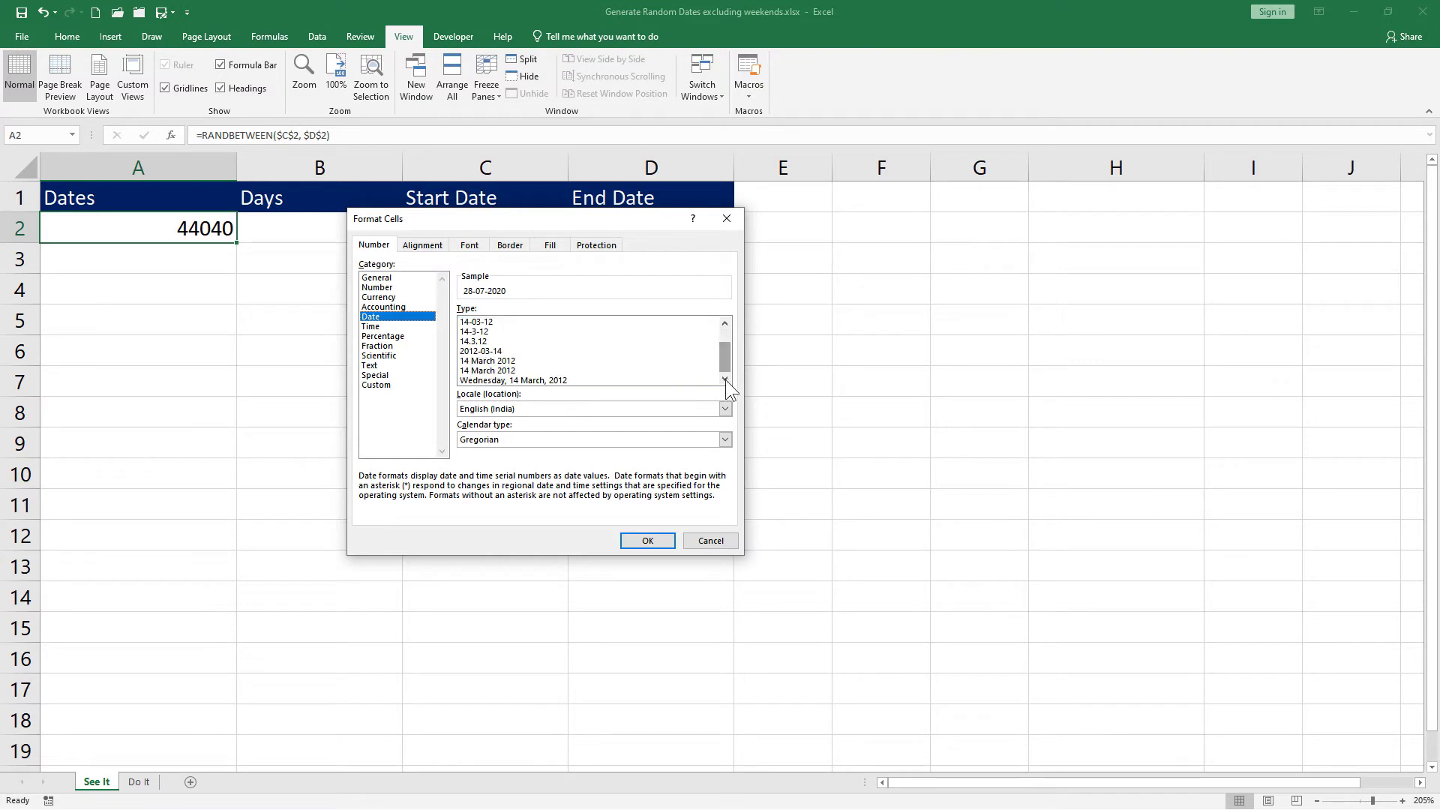
click(576, 381)
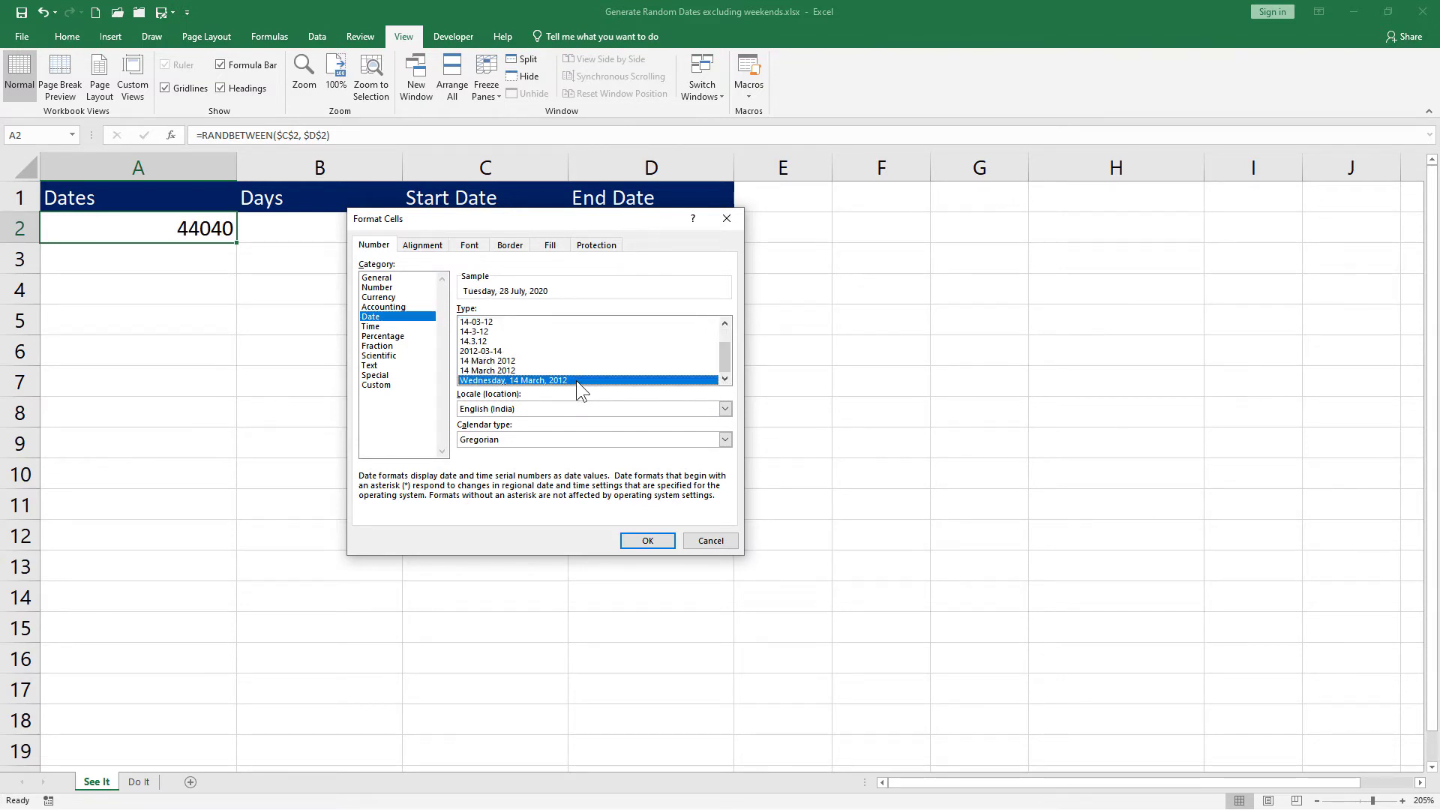
click(641, 542)
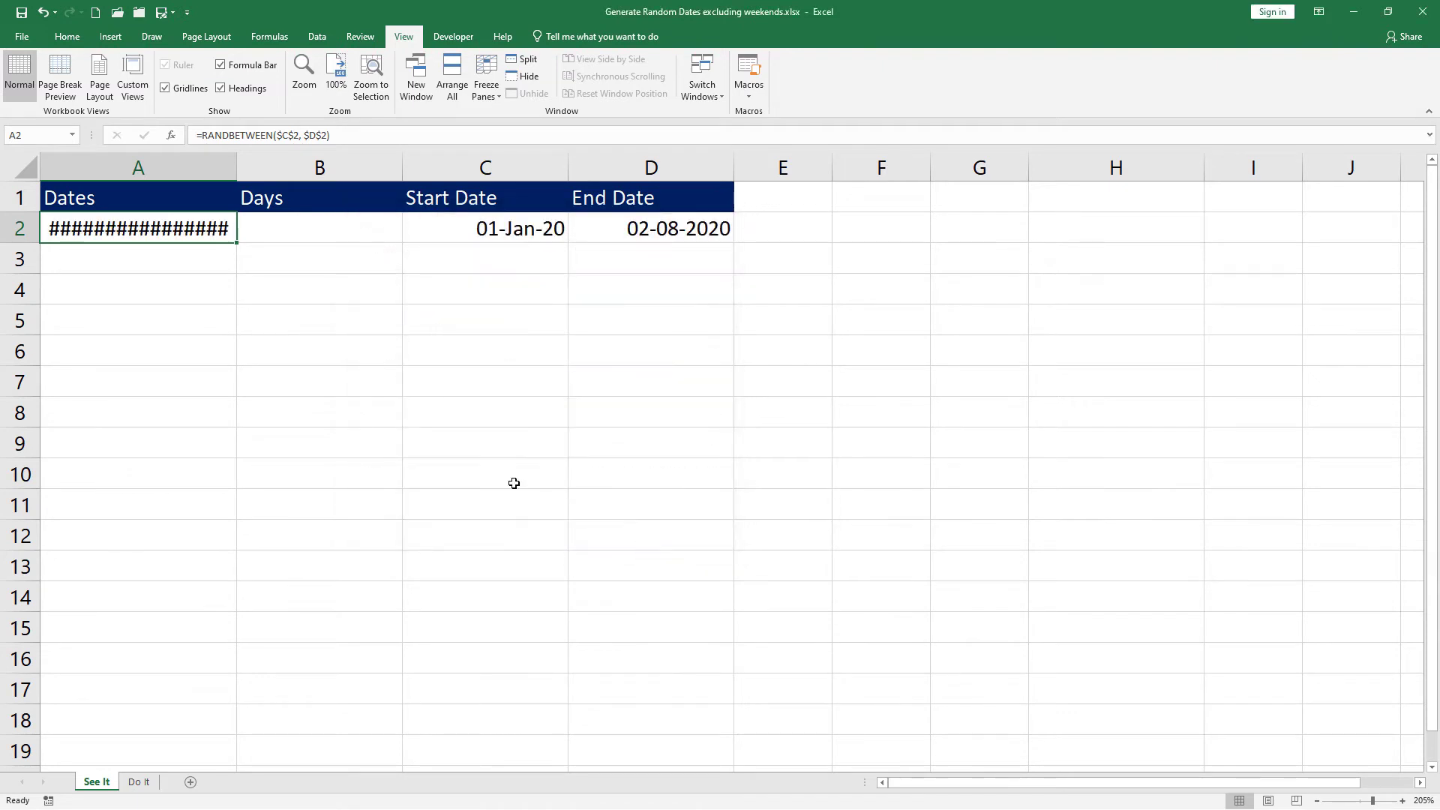
Step: Widen column A to fit the long date and fill the random-date formula down to A19
double_click(235, 168)
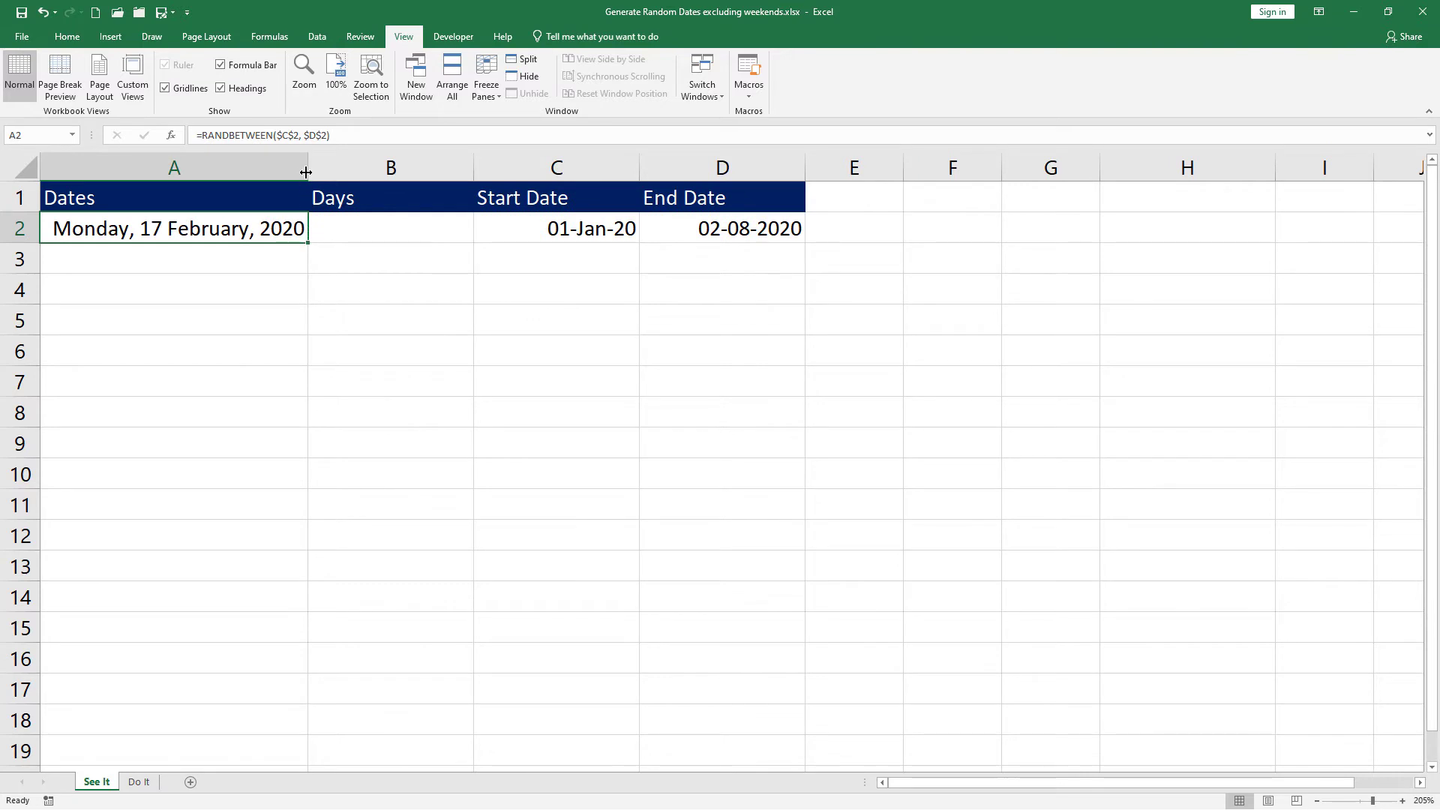
drag(306, 168, 330, 168)
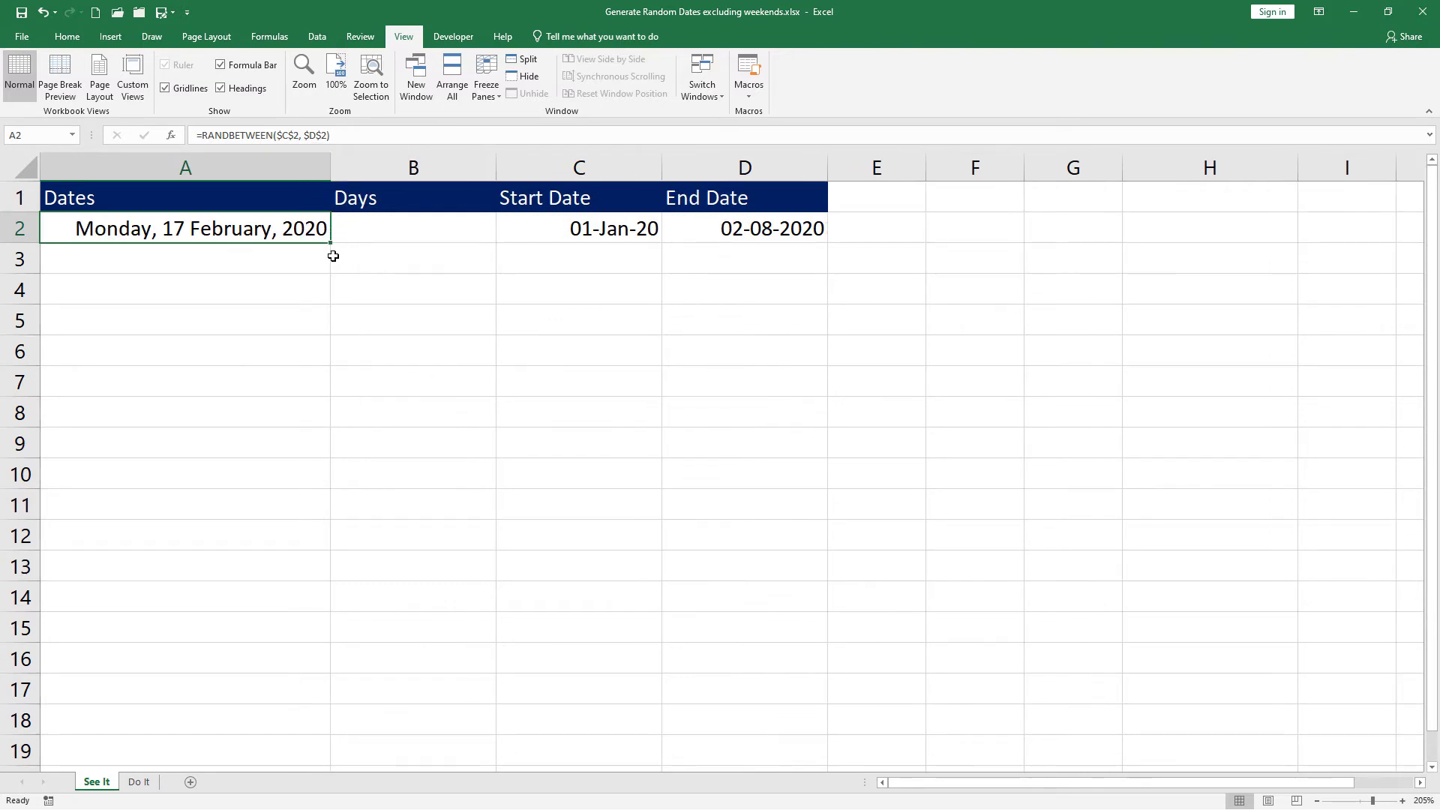
drag(330, 246, 327, 766)
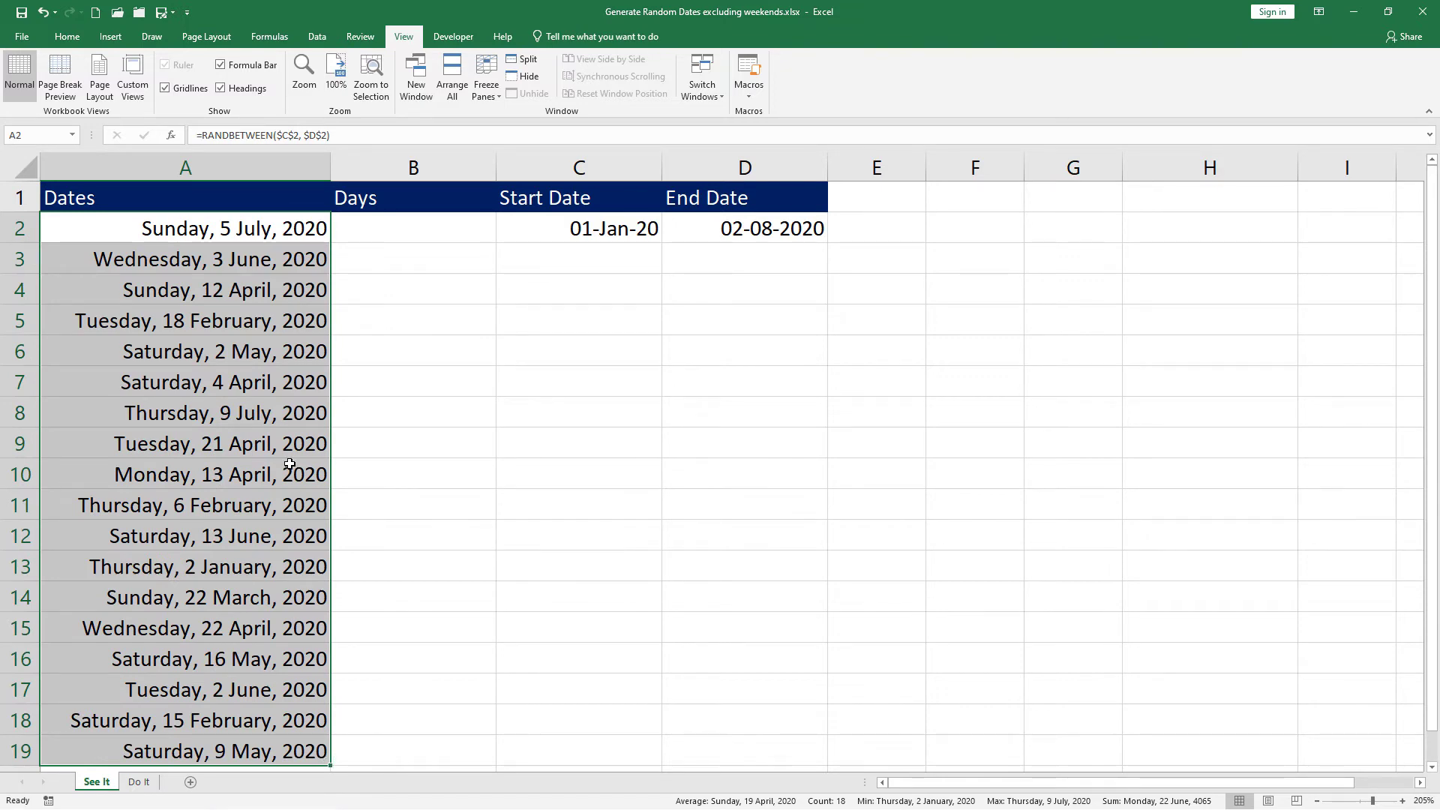
Step: Copy column A and paste it back as values to freeze the random dates
click(79, 39)
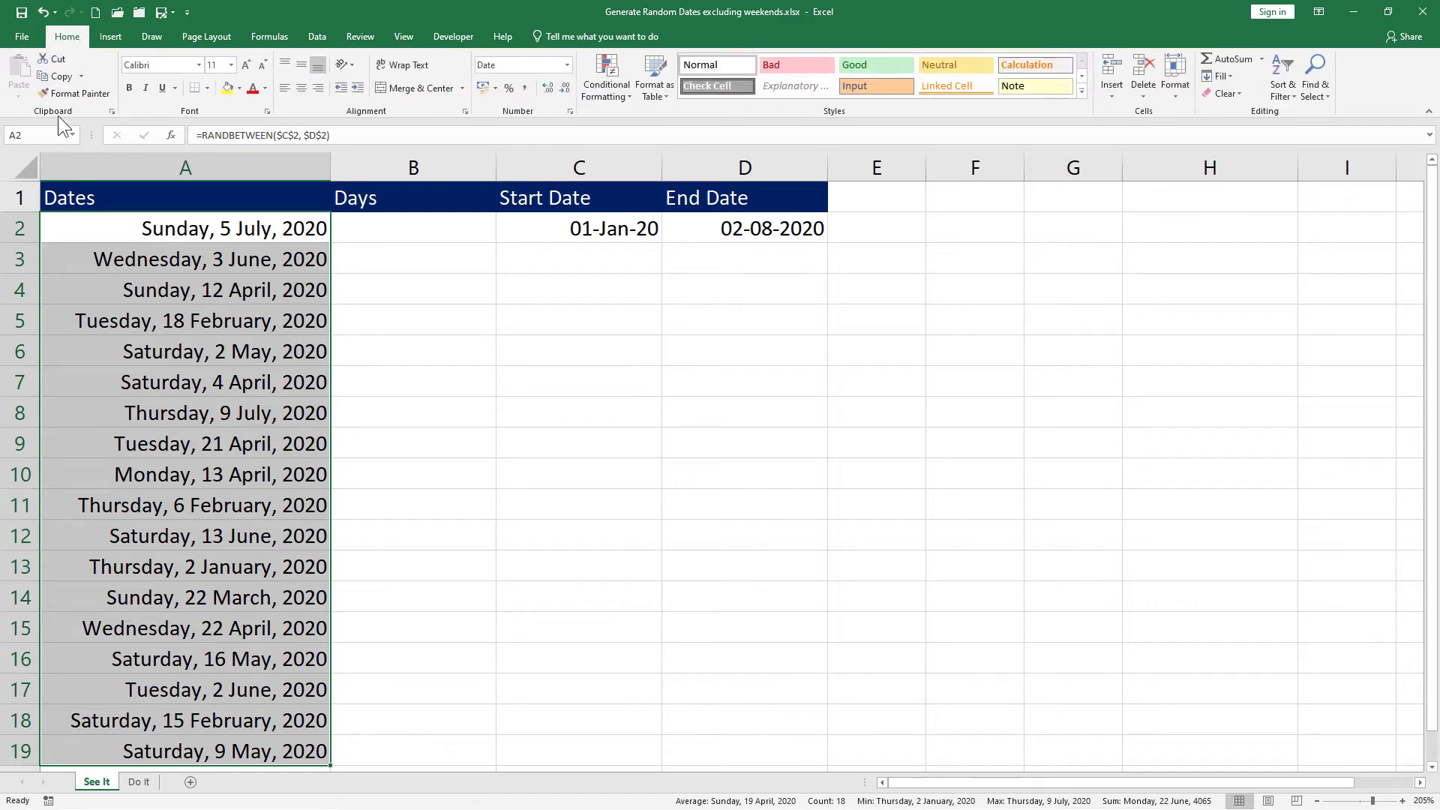
click(59, 78)
click(18, 96)
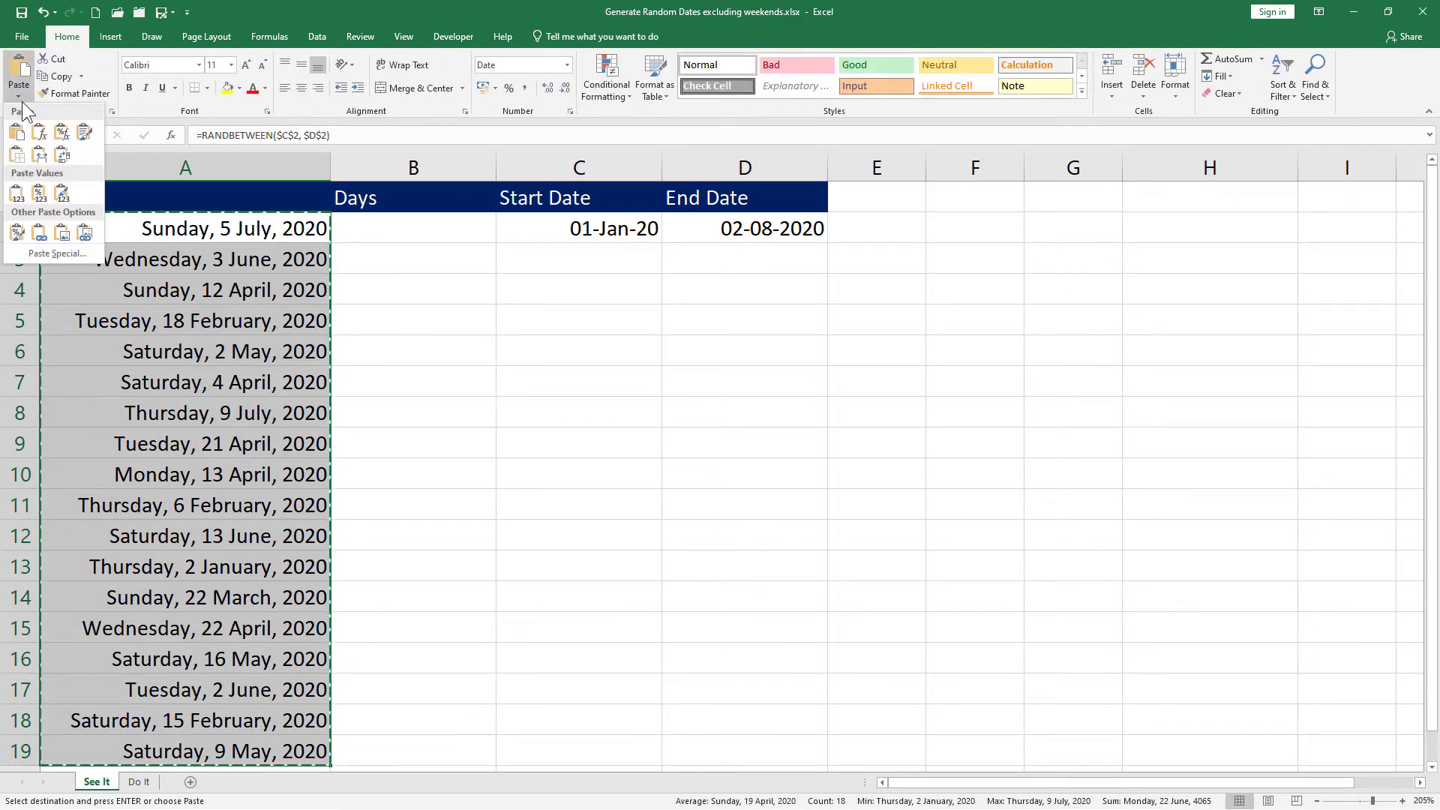
click(20, 199)
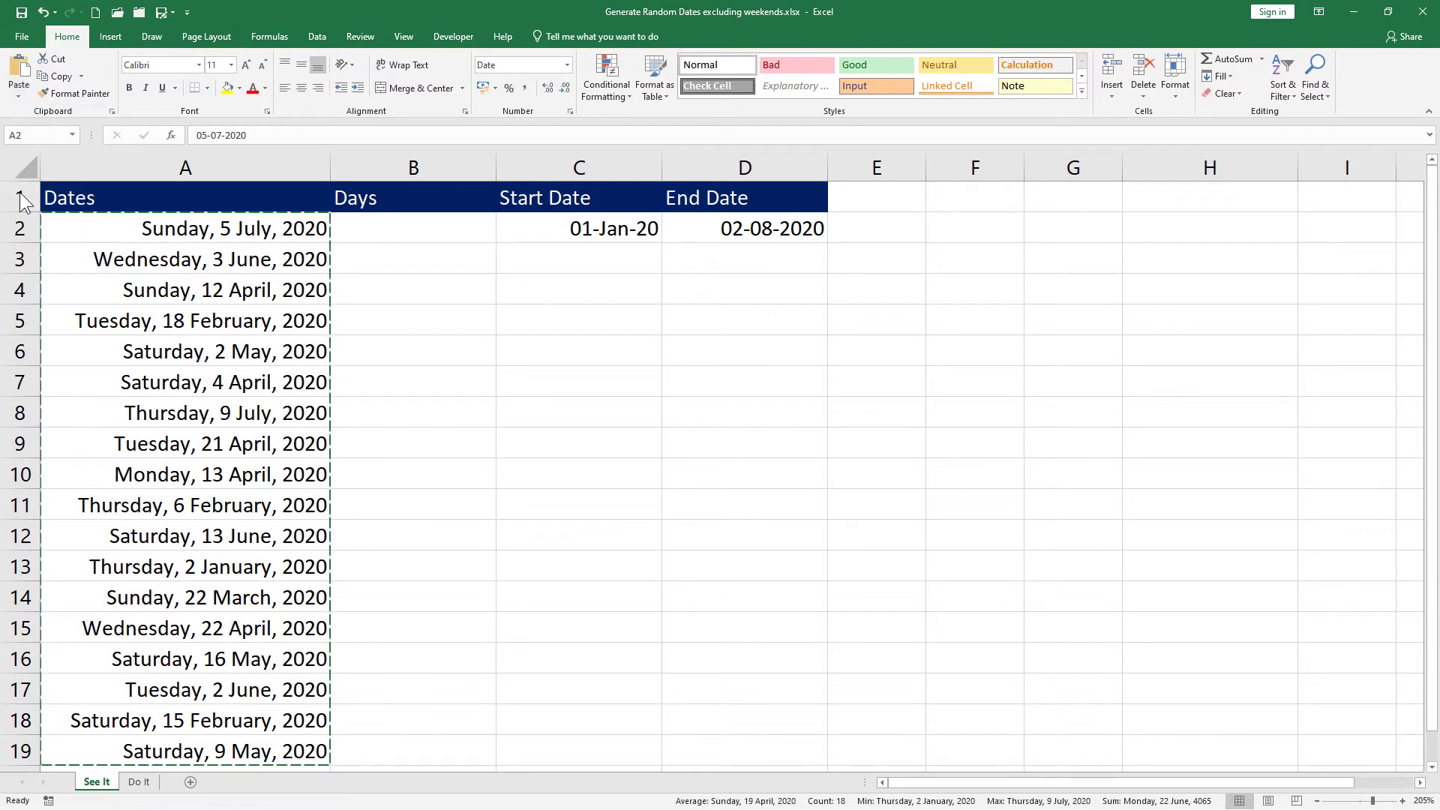
click(187, 597)
click(205, 721)
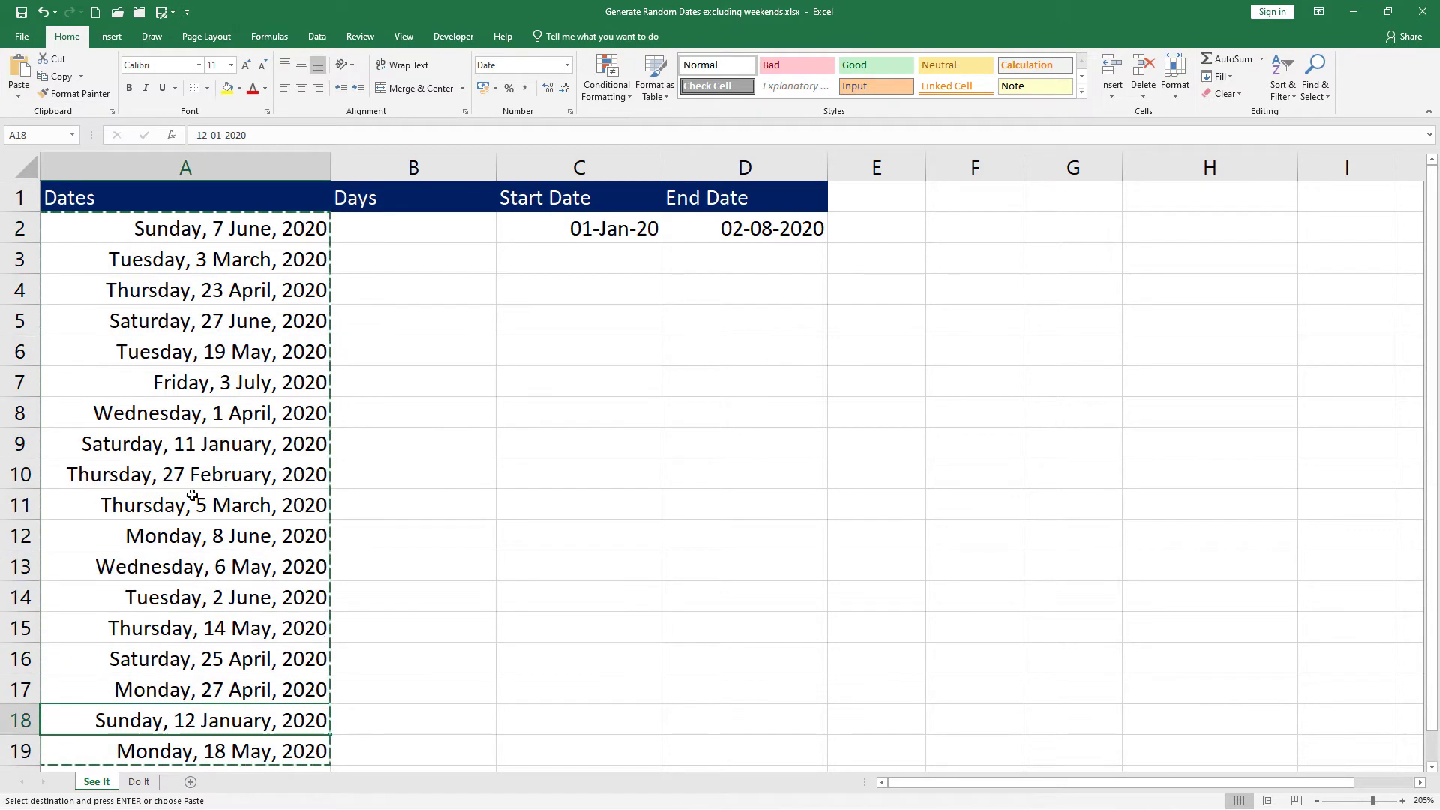
click(178, 231)
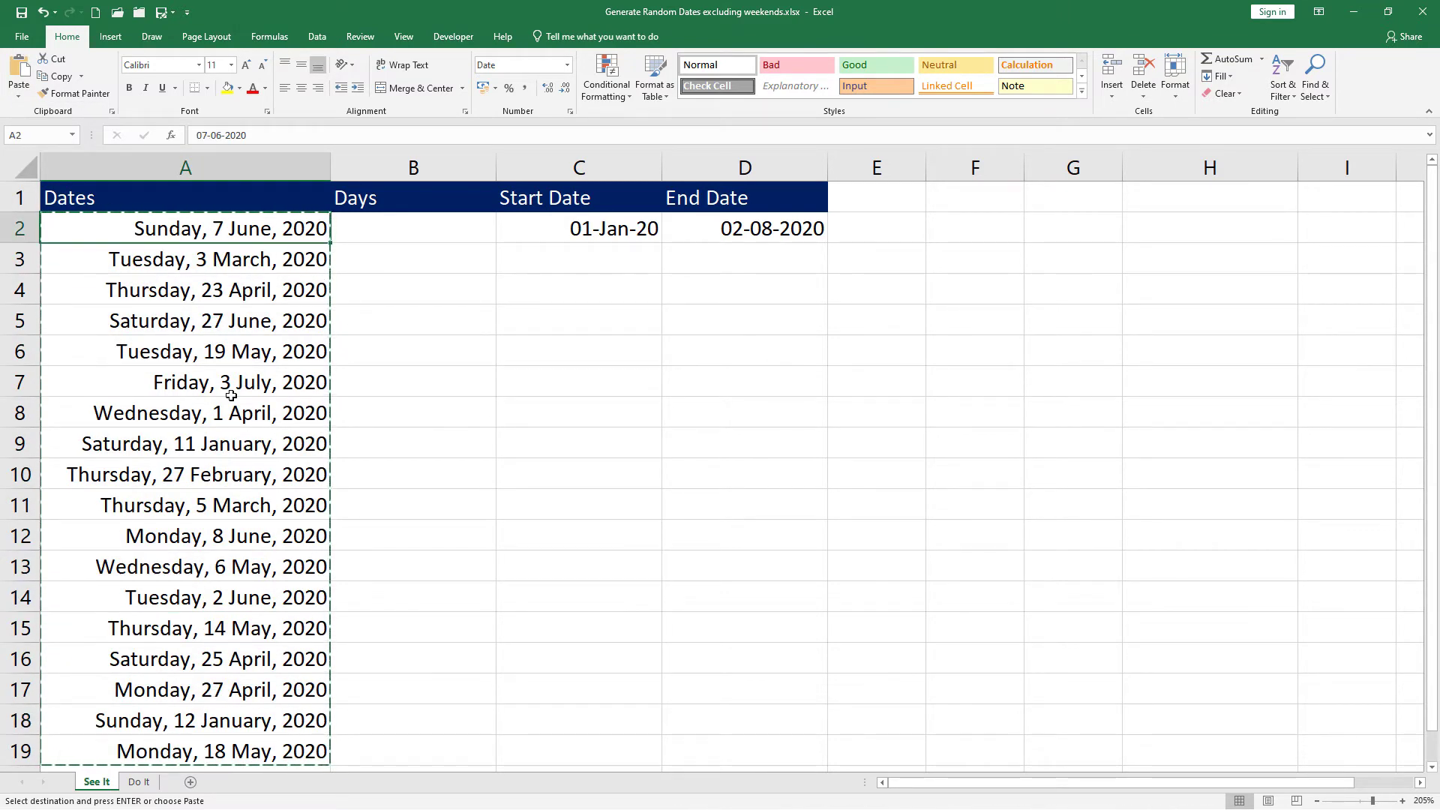
key(Escape)
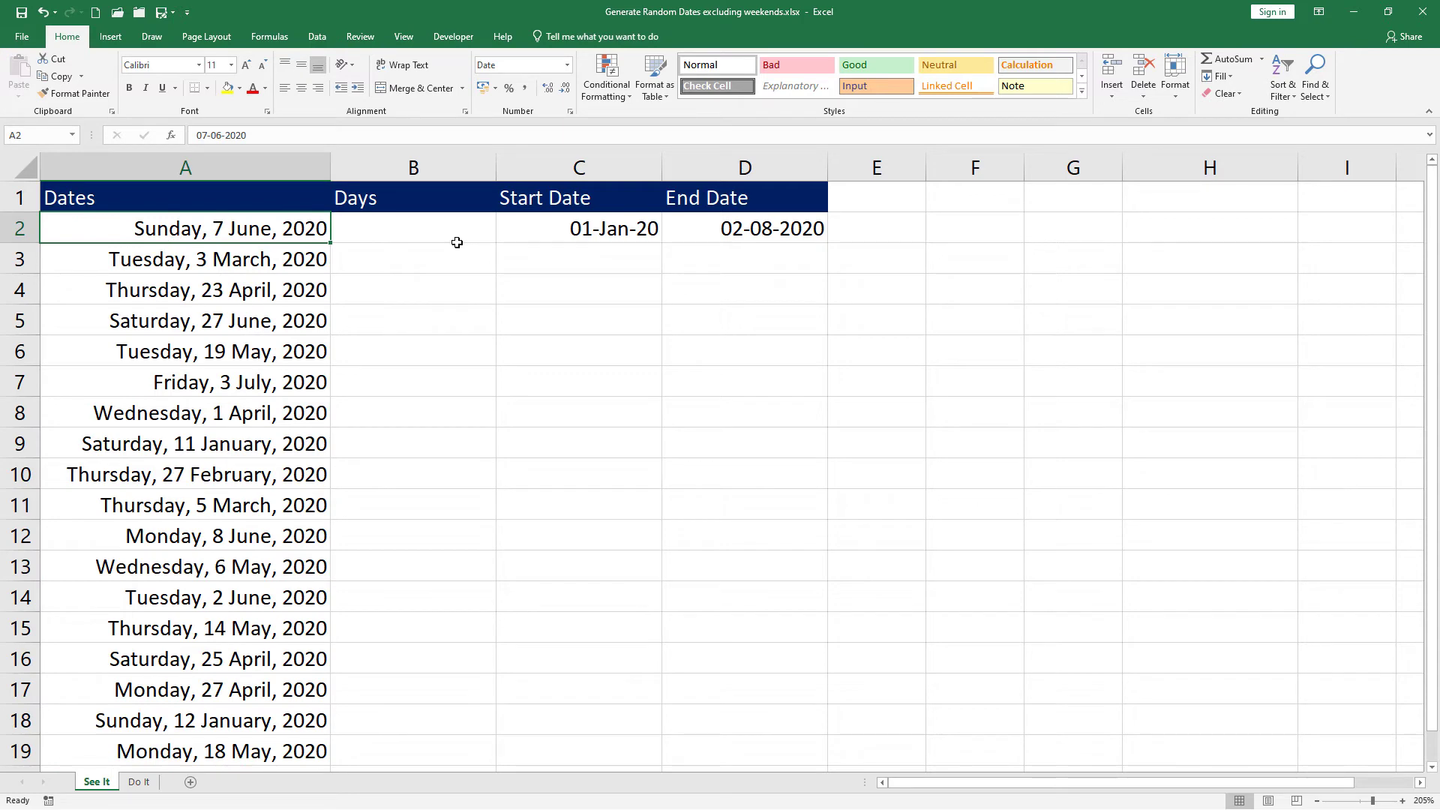
drag(187, 199, 409, 688)
Step: Turn on filters for the Dates and Days headers, trying a 'sun' search in the Dates filter
scroll(334, 412, up, 1)
click(316, 36)
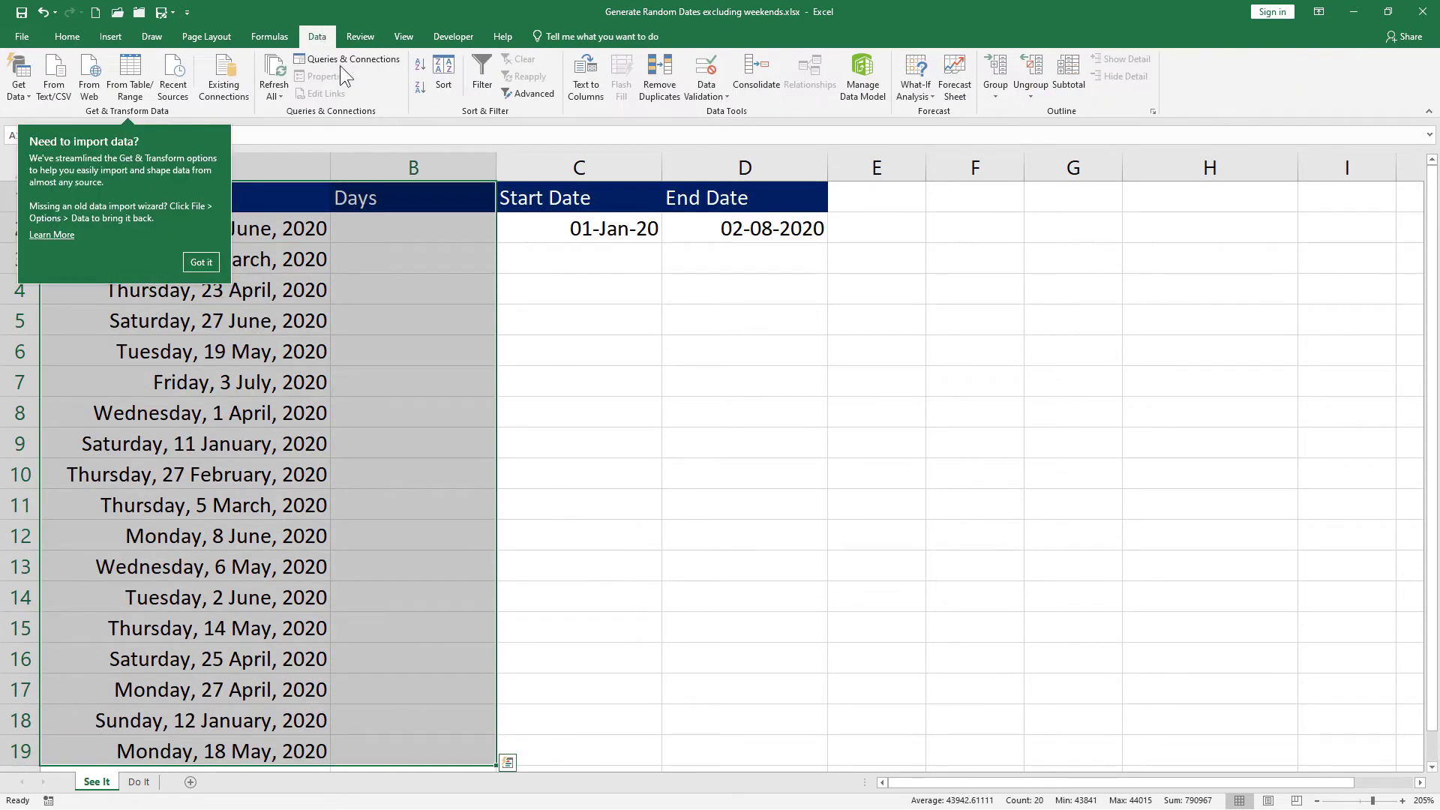
click(484, 81)
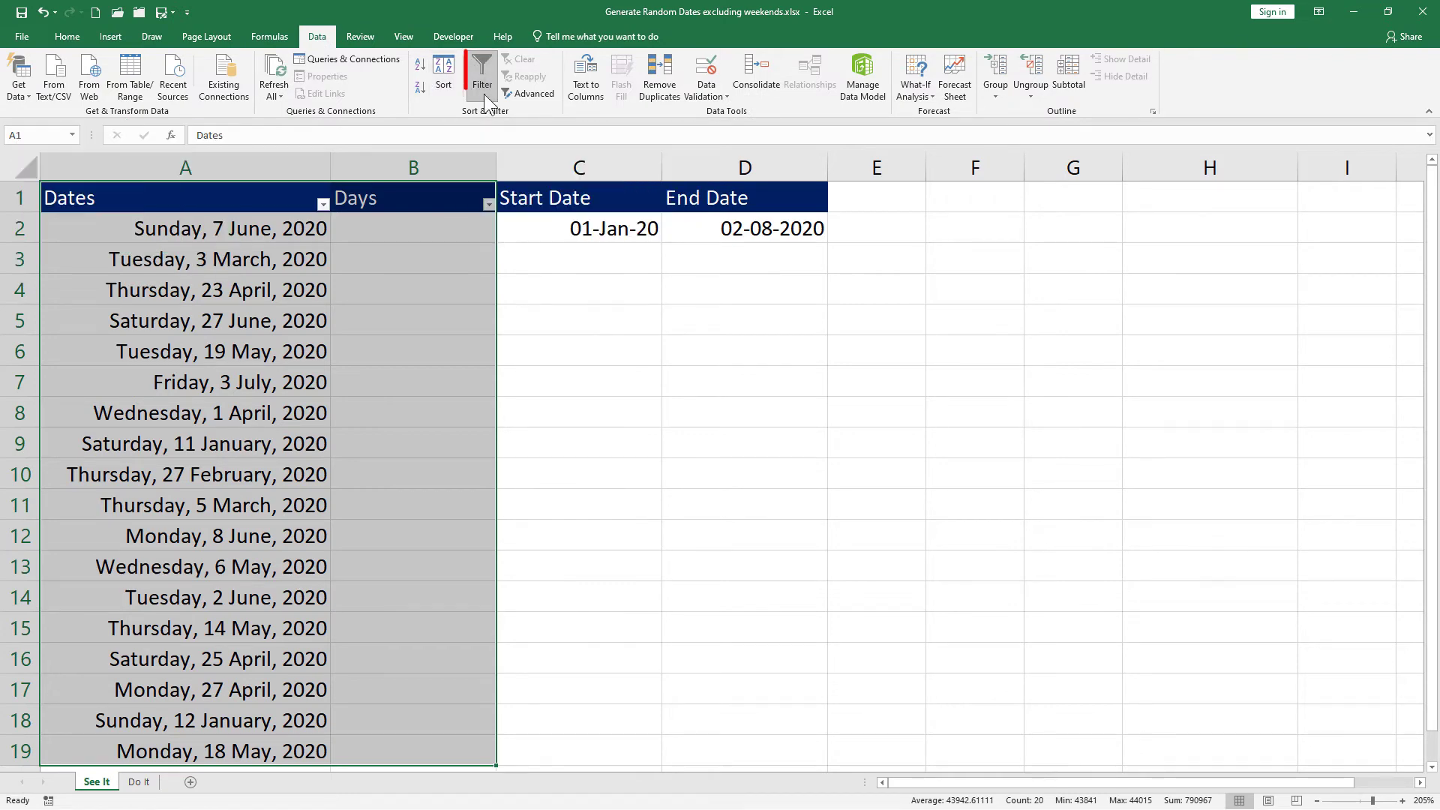
click(323, 205)
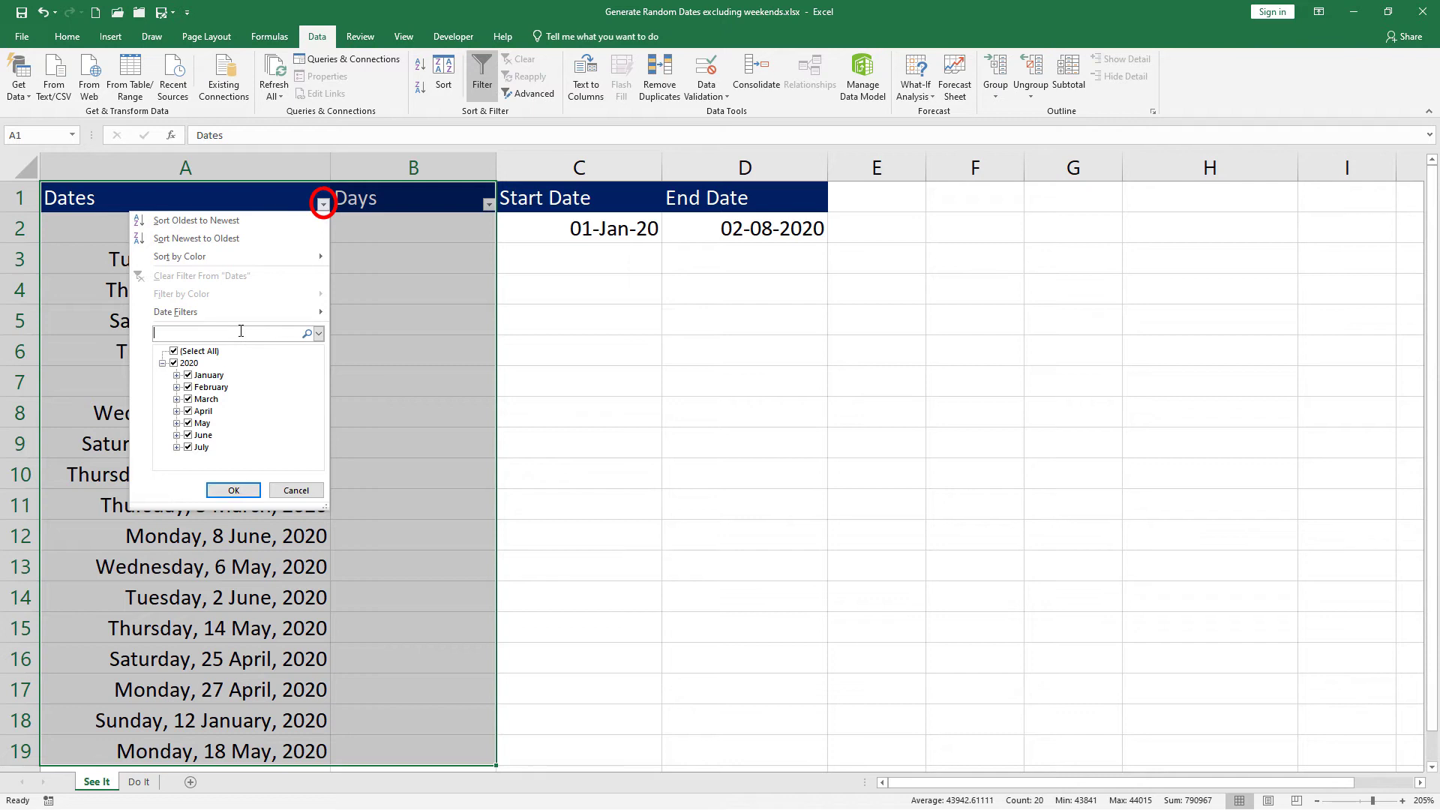
text(sun)
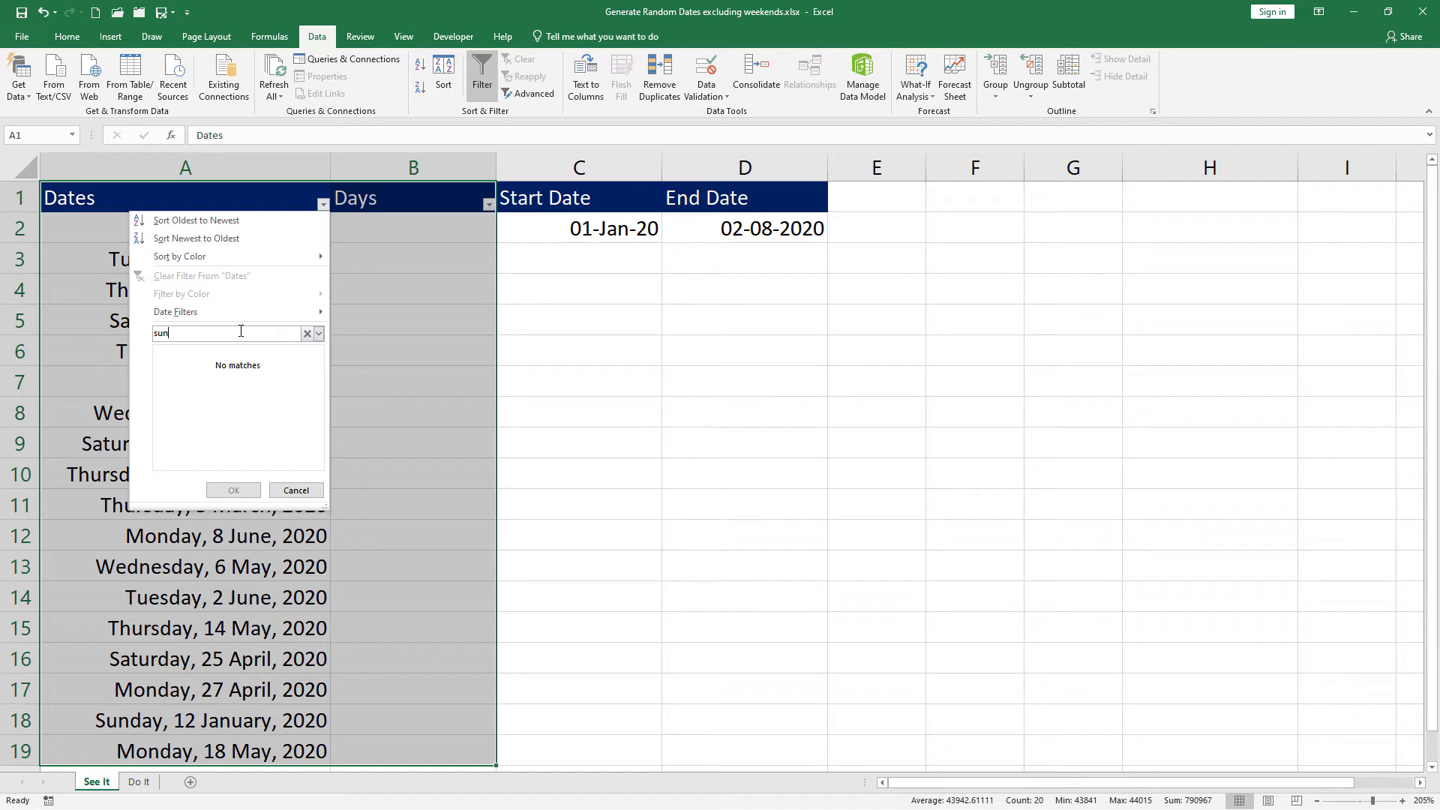
key(BackSpace)
key(BackSpace)
key(BackSpace)
click(323, 204)
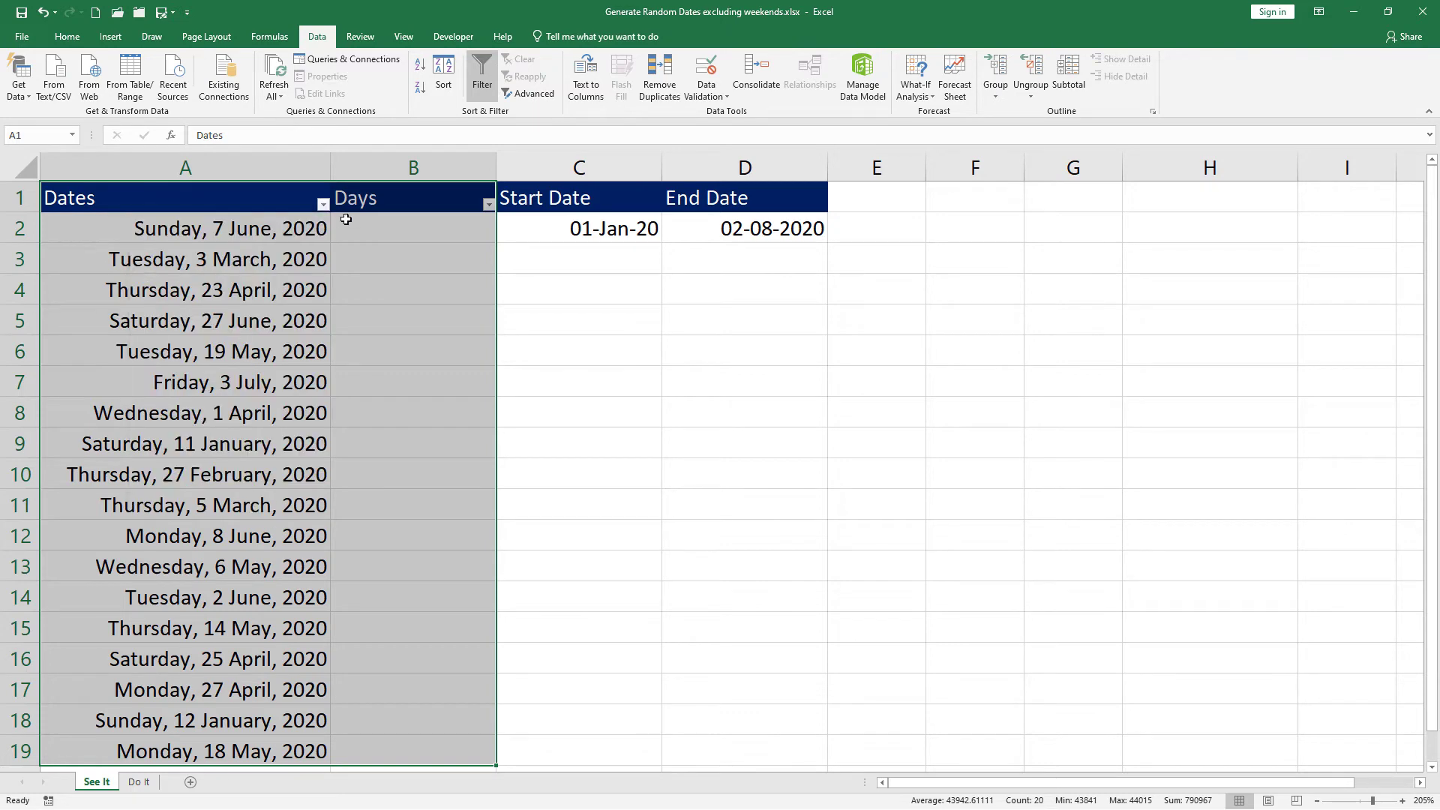
click(367, 222)
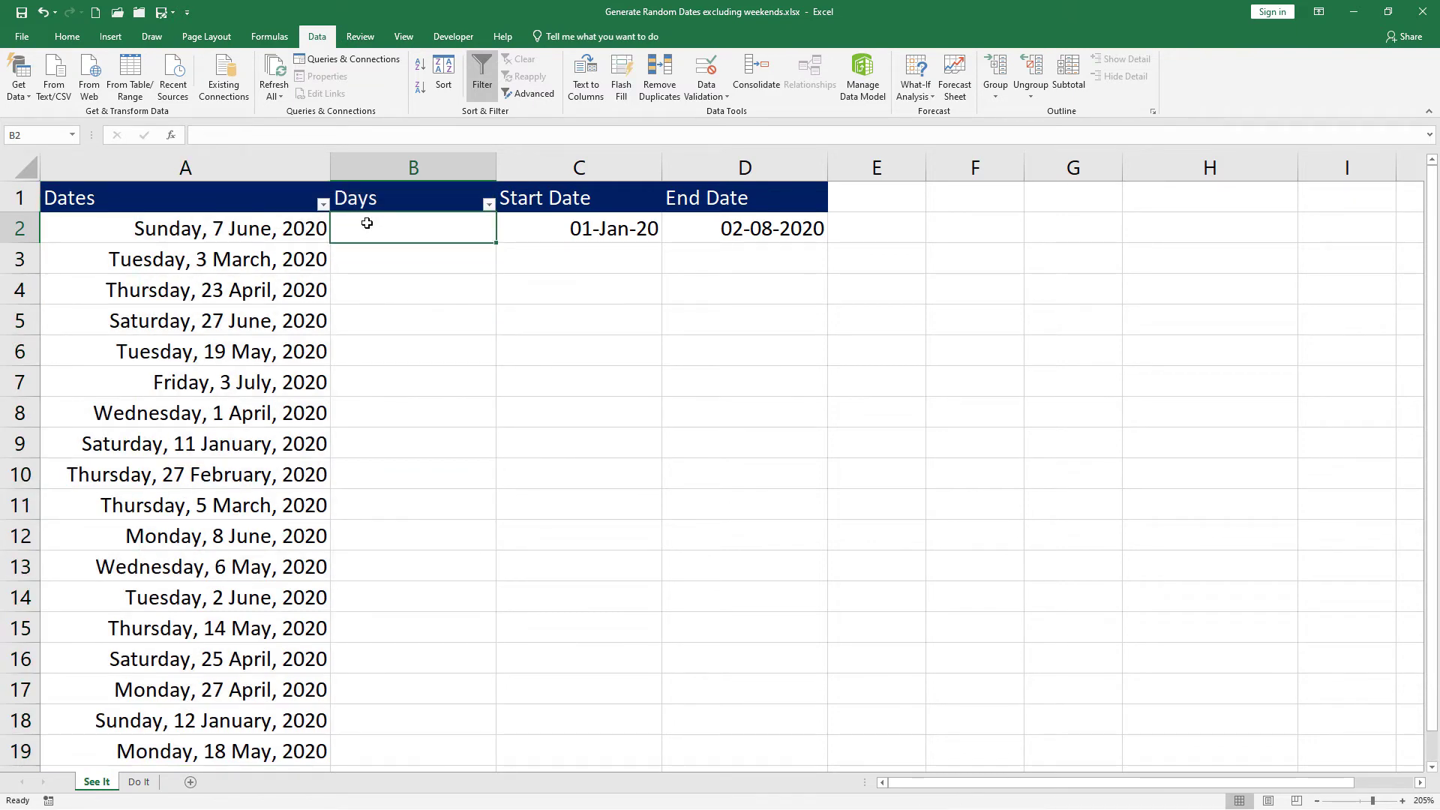
Step: Enter =WEEKDAY(A2) in B2 and fill it down to B19
text(=week)
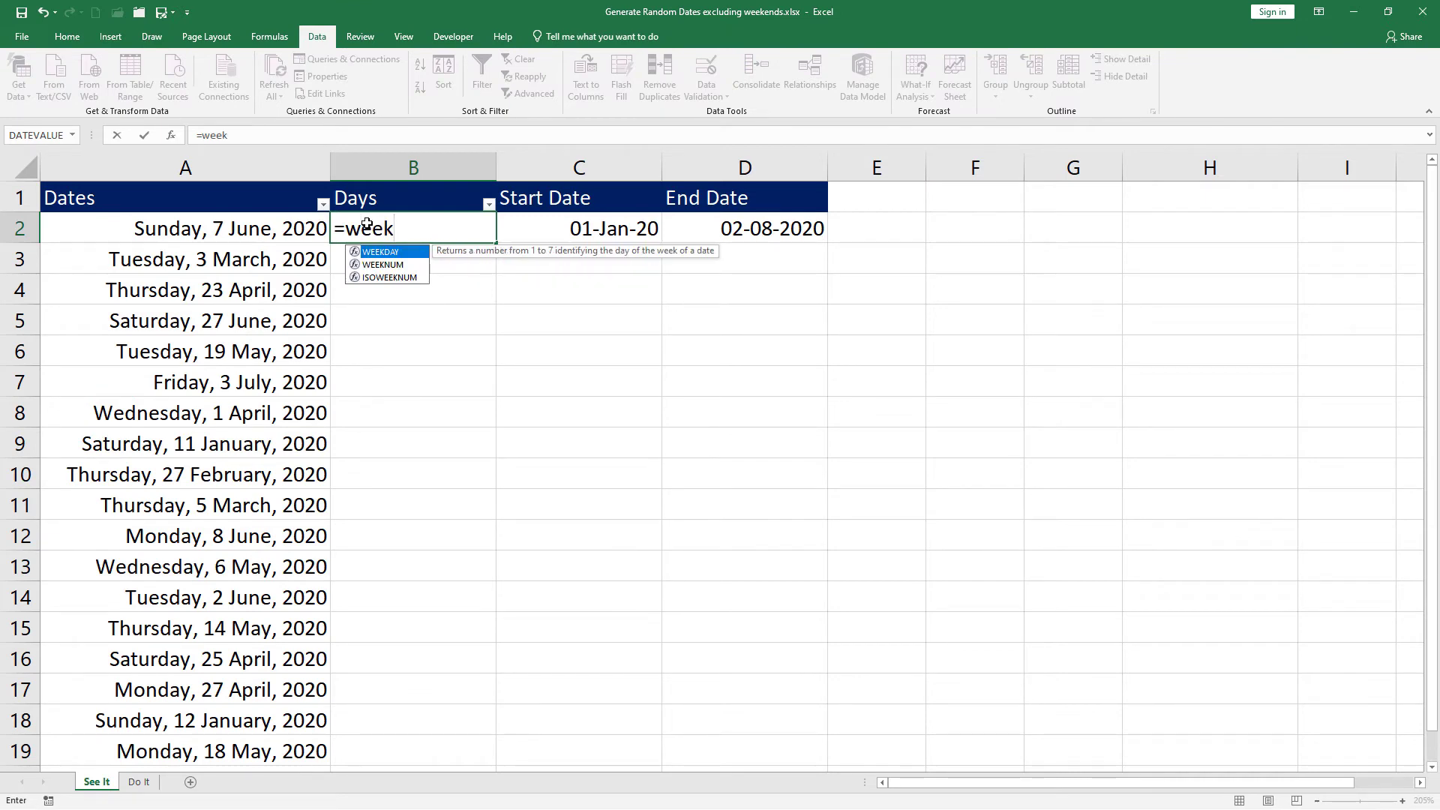
key(Tab)
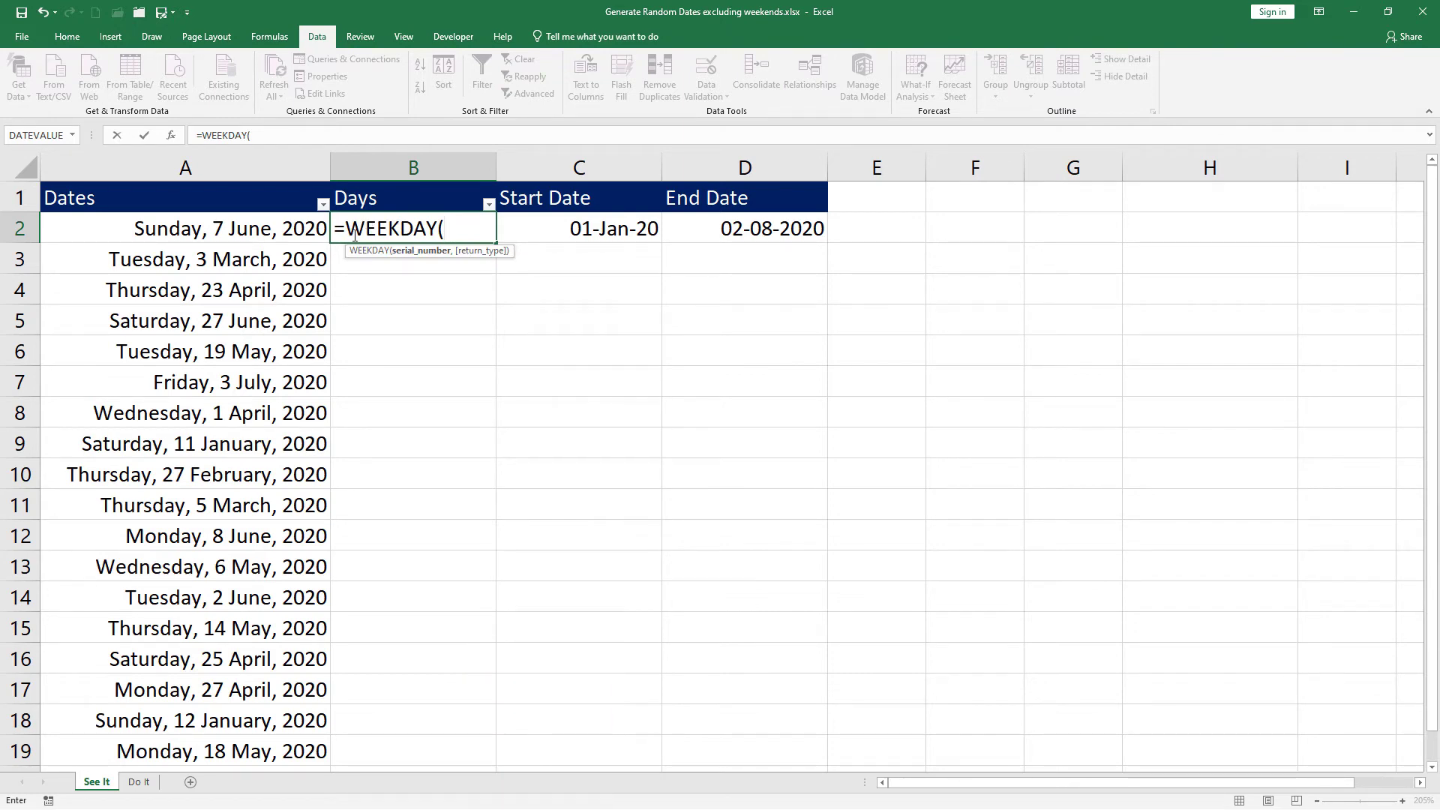
click(261, 236)
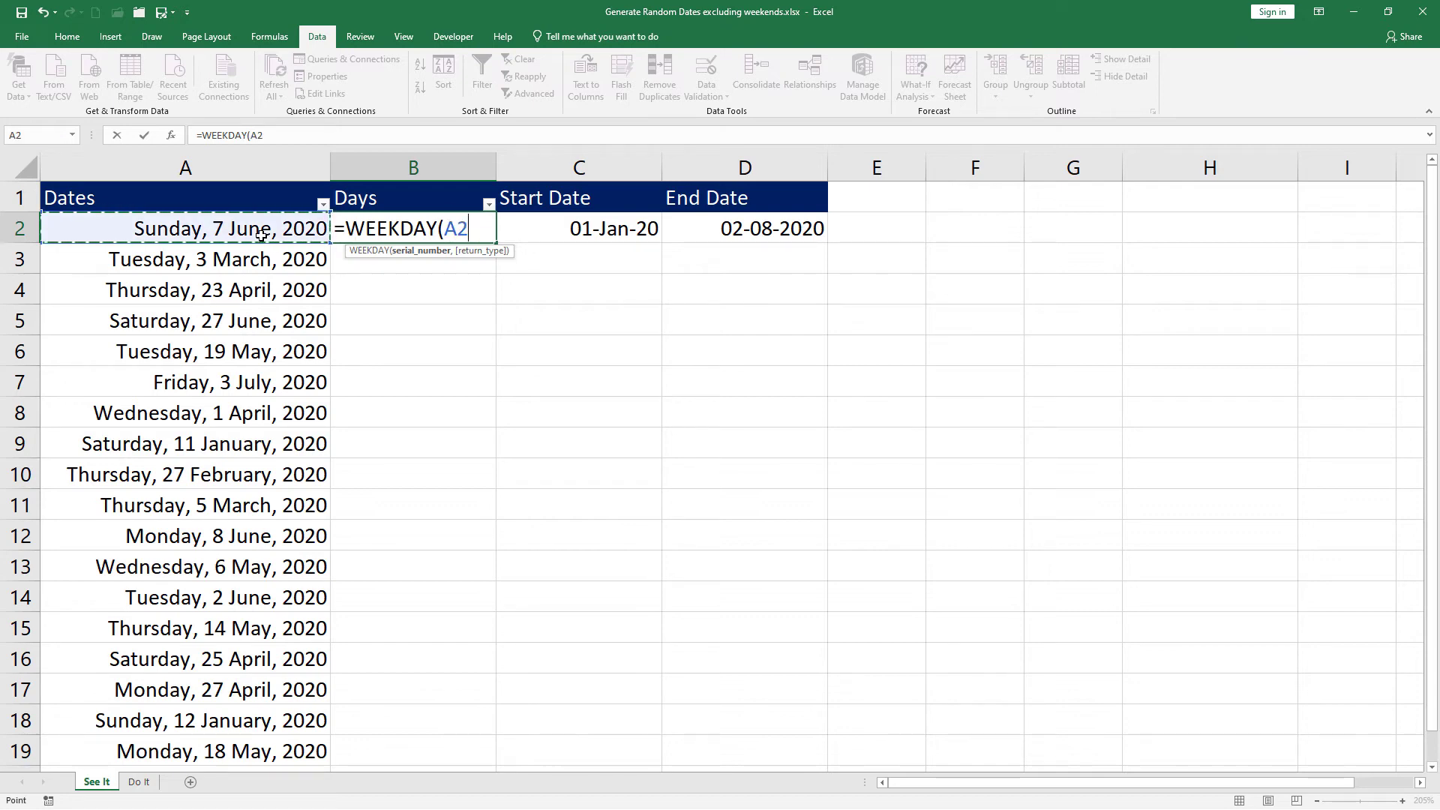
text())
key(Return)
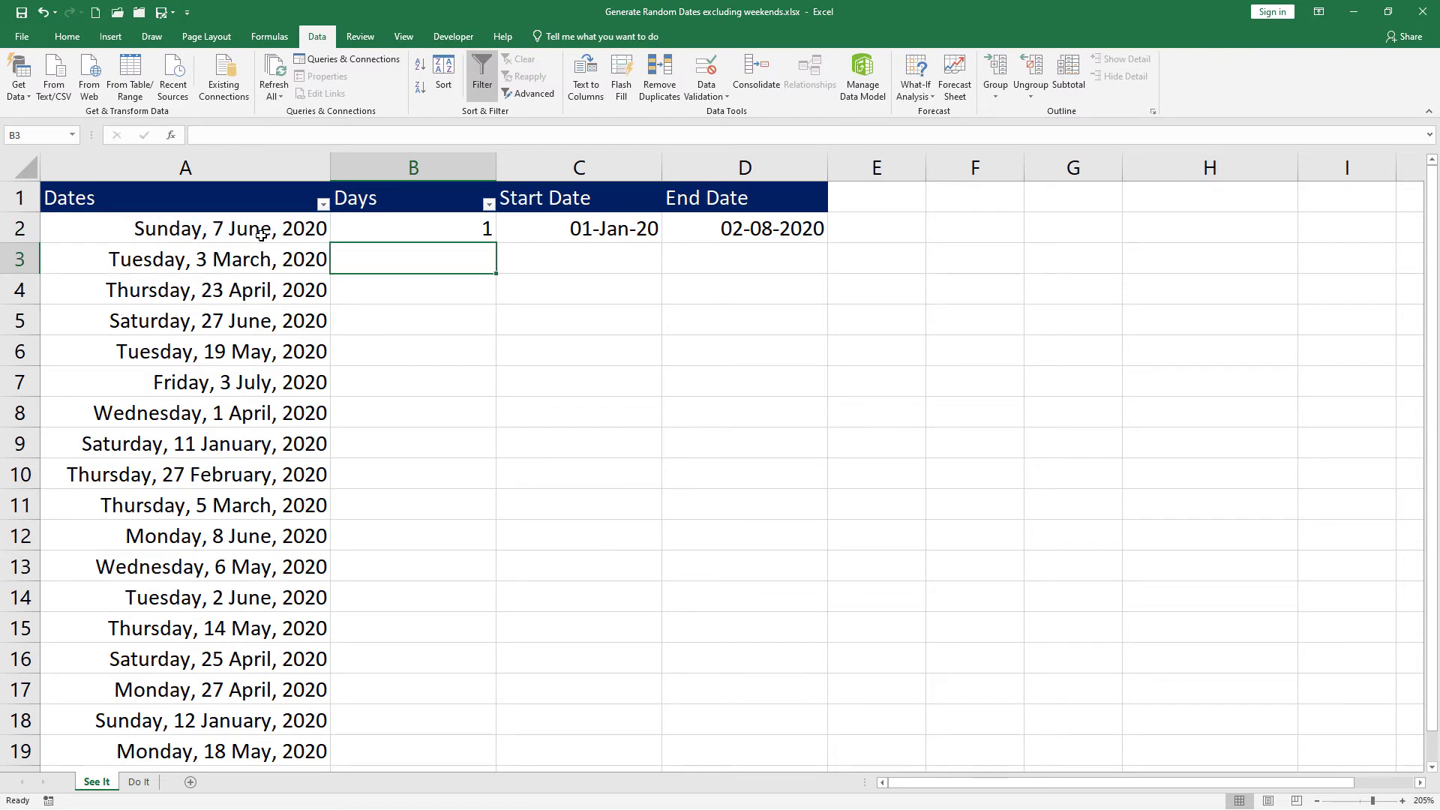
click(379, 223)
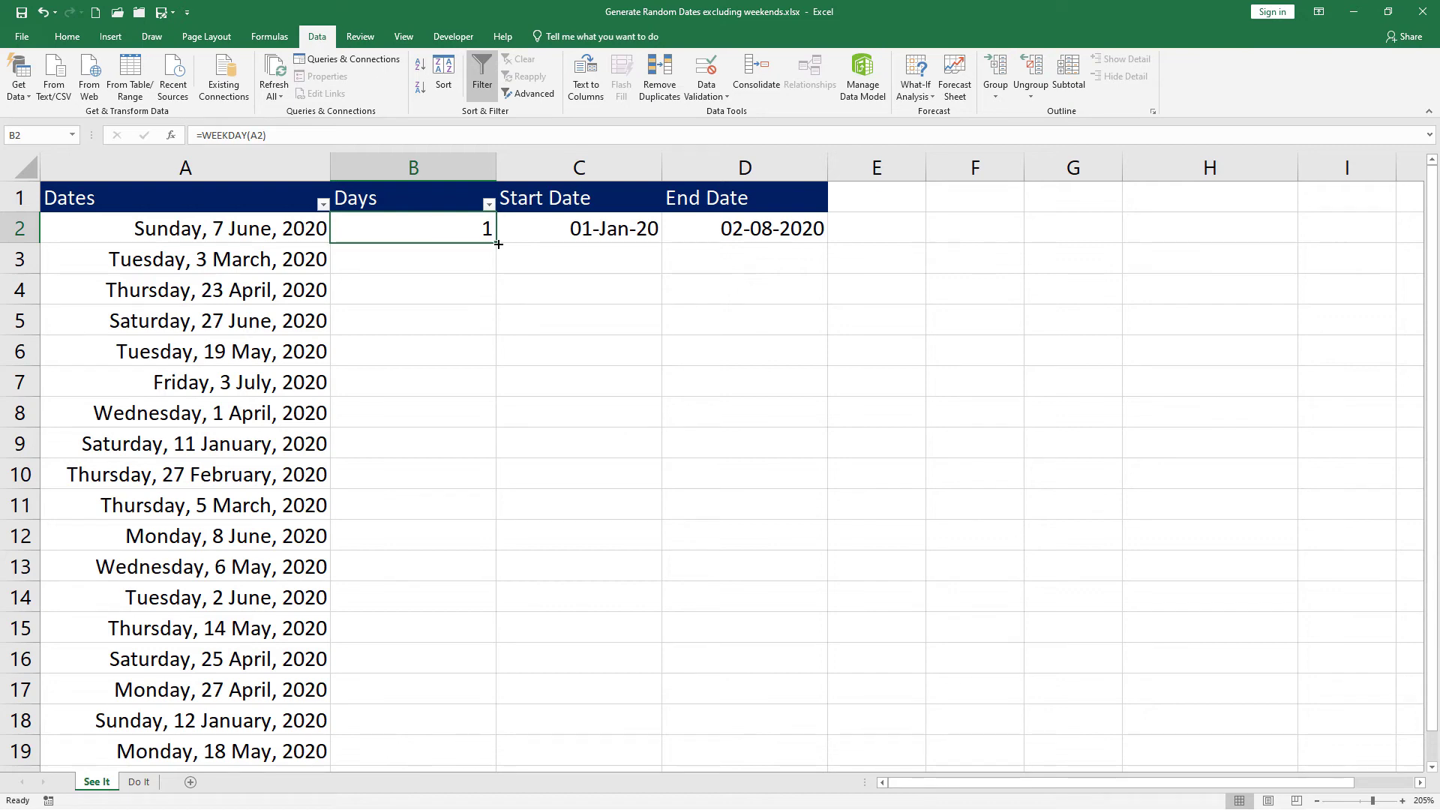
drag(497, 243, 490, 762)
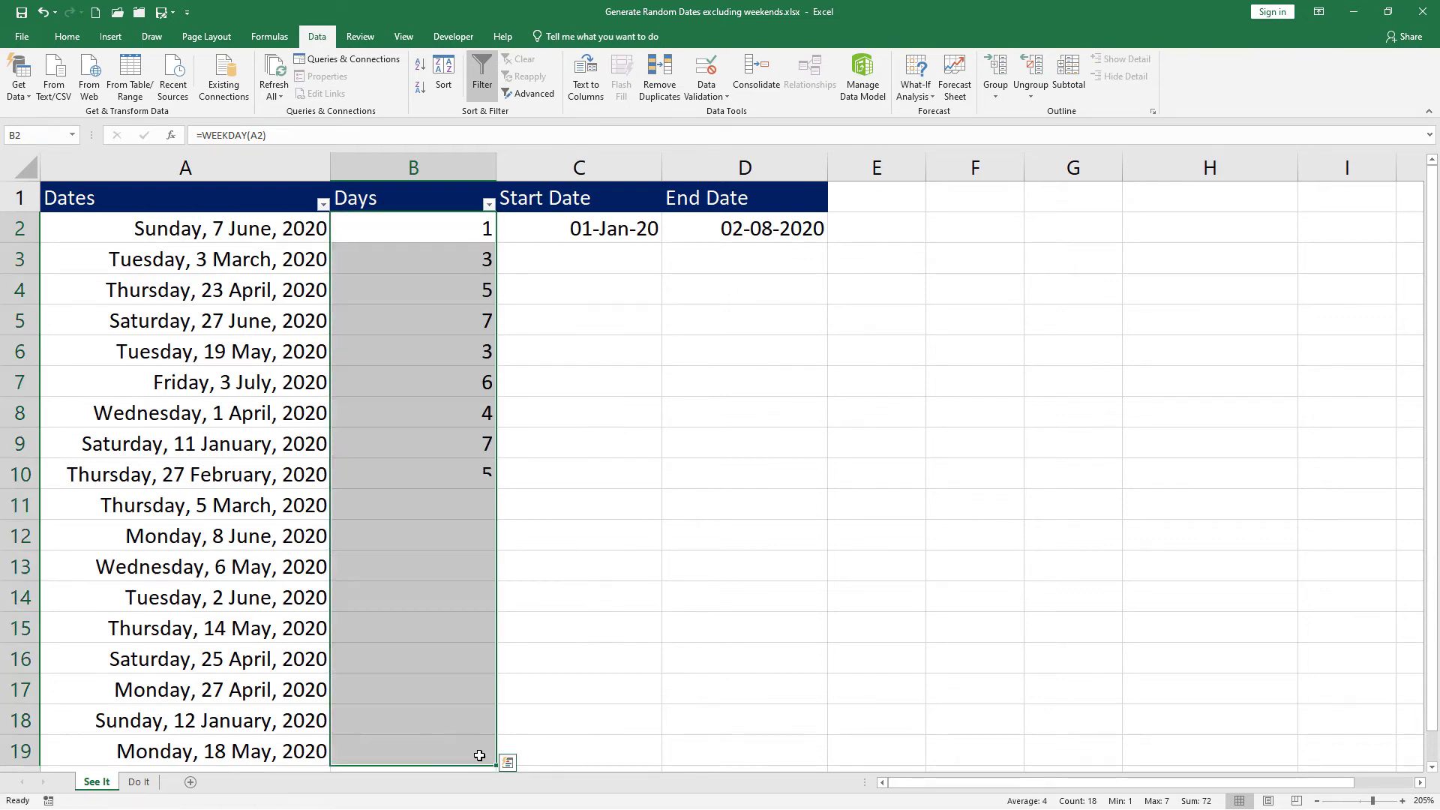
click(428, 234)
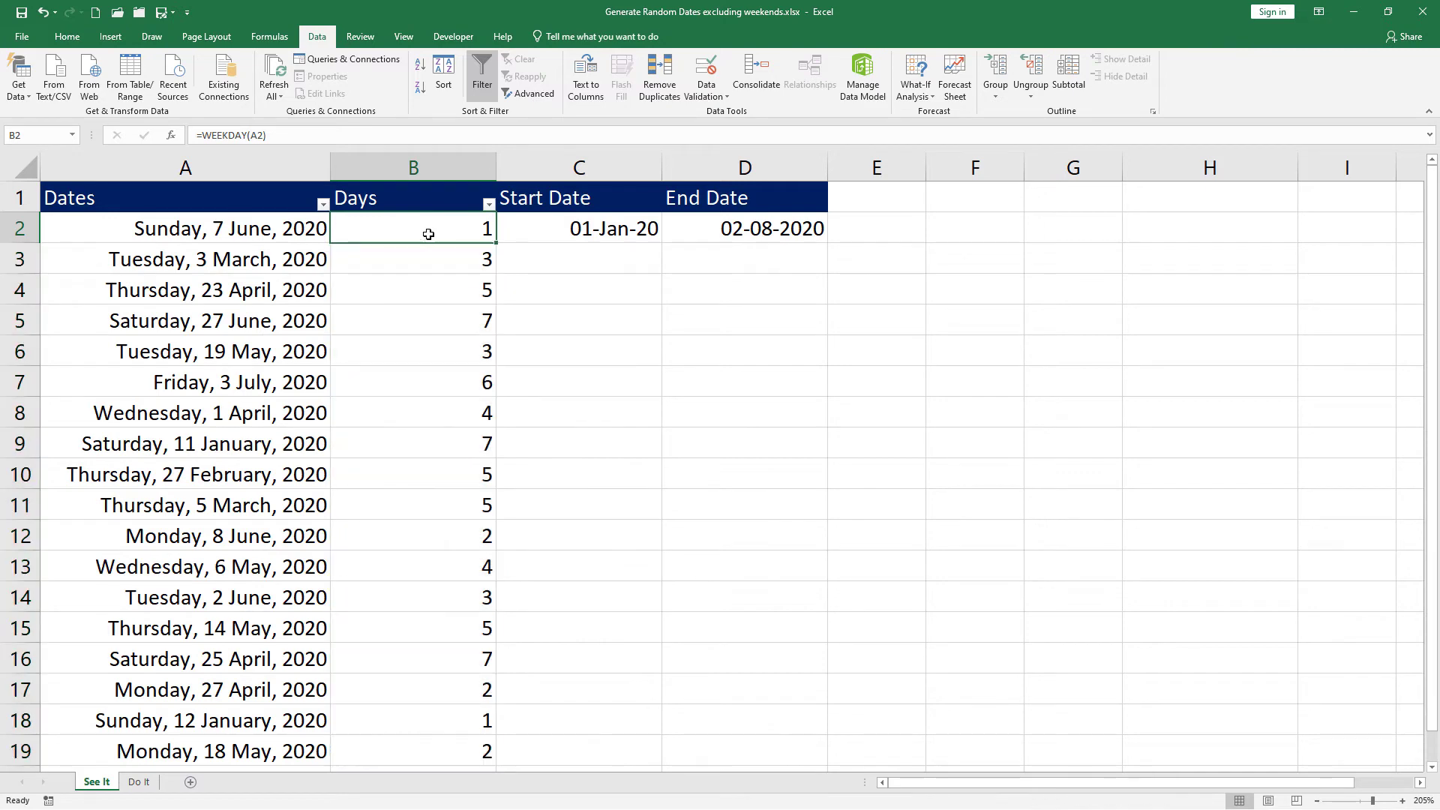
Step: Build a lookup table with numbers 1–7 in F2:F8 and Sun–Sat in G2:G8
click(986, 230)
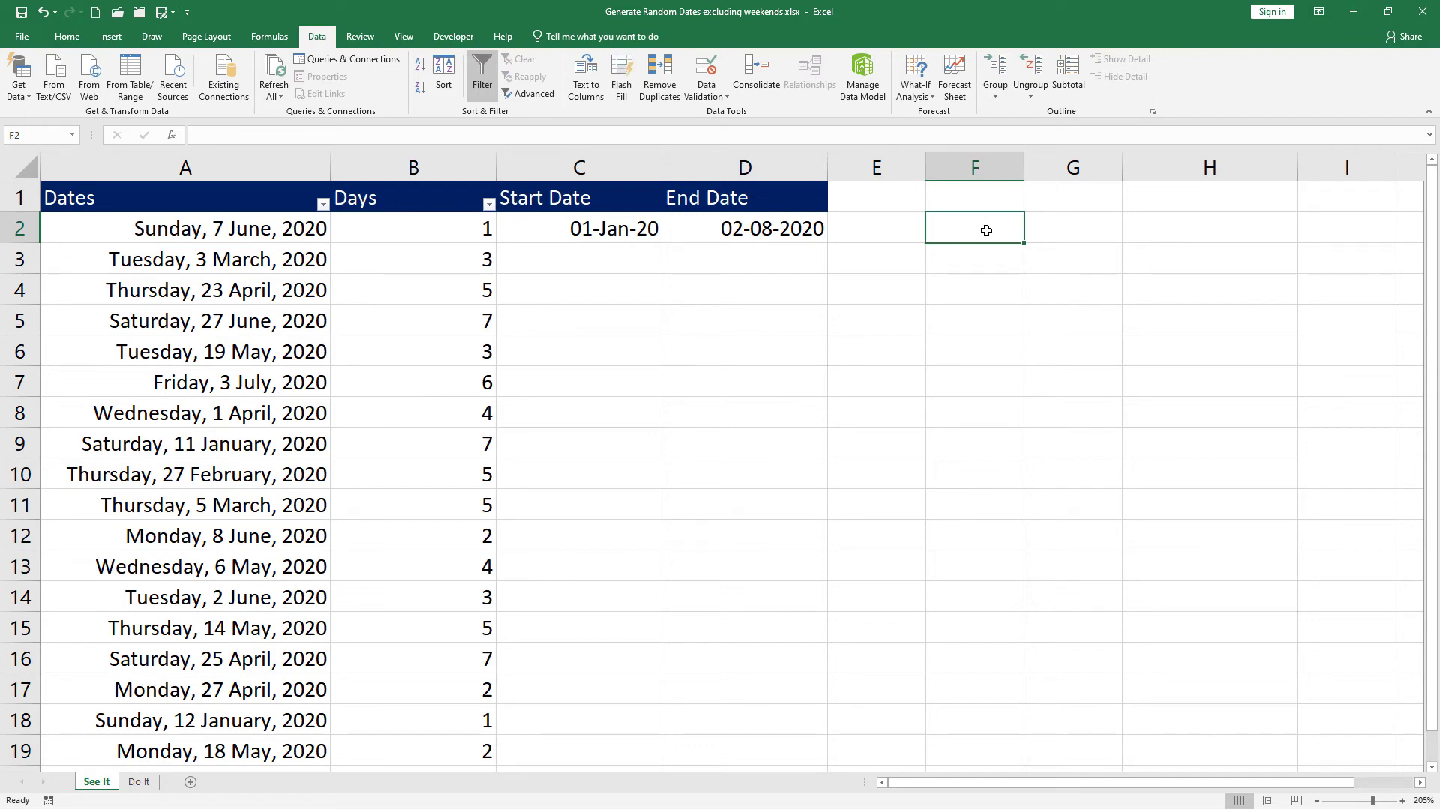
text(1)
drag(1027, 243, 1027, 427)
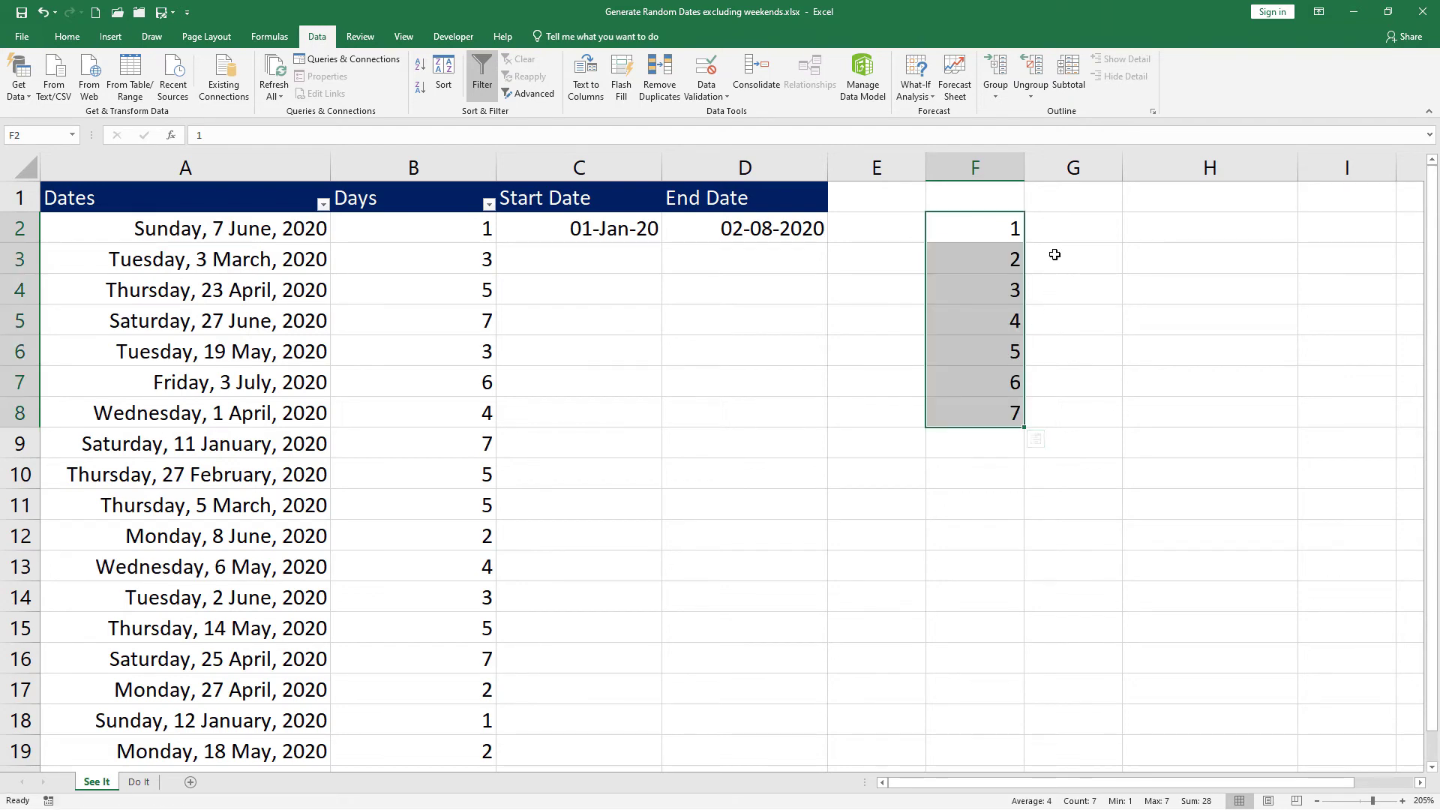
click(1073, 230)
text(Sun)
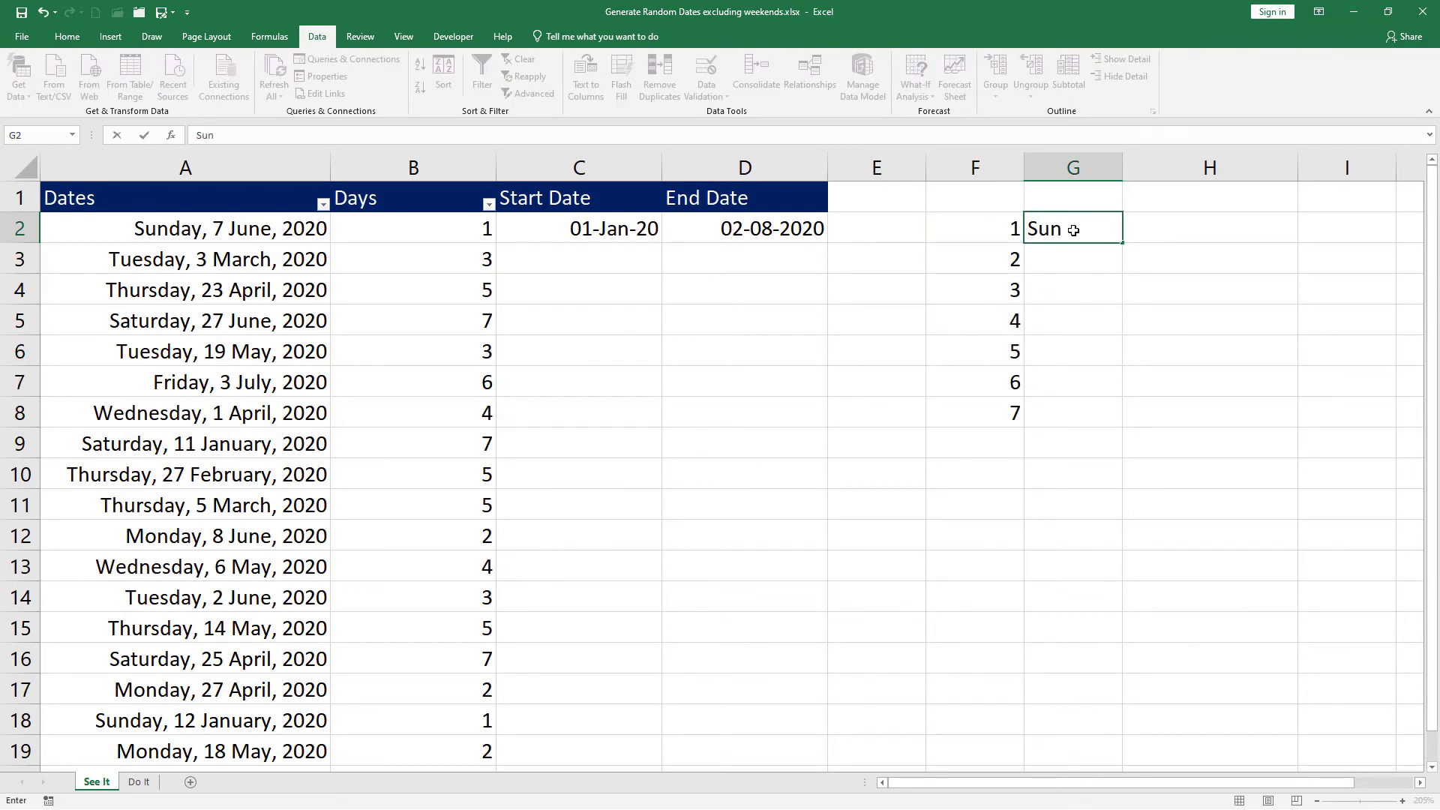
key(ctrl+Return)
drag(1122, 242, 1124, 434)
click(993, 234)
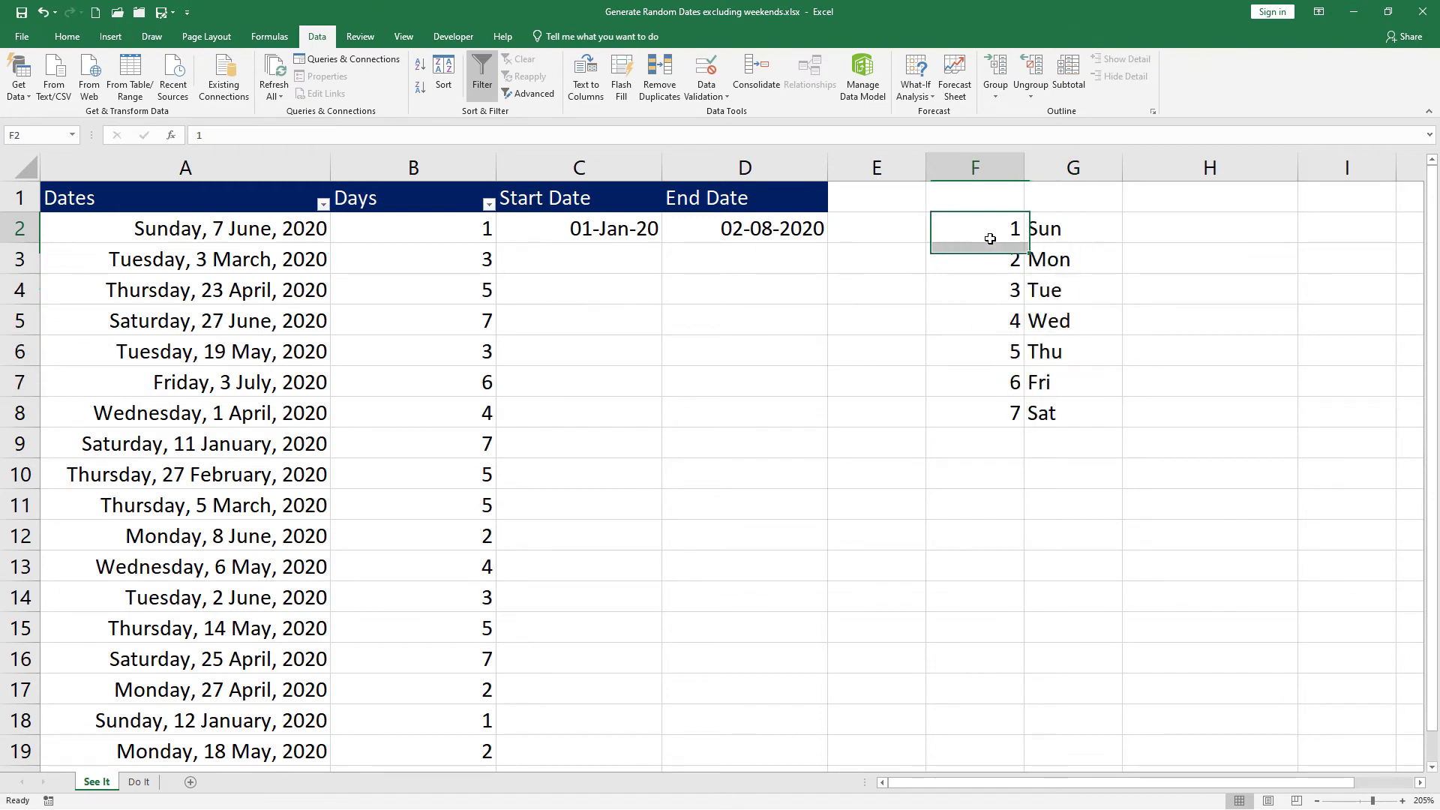
click(1000, 269)
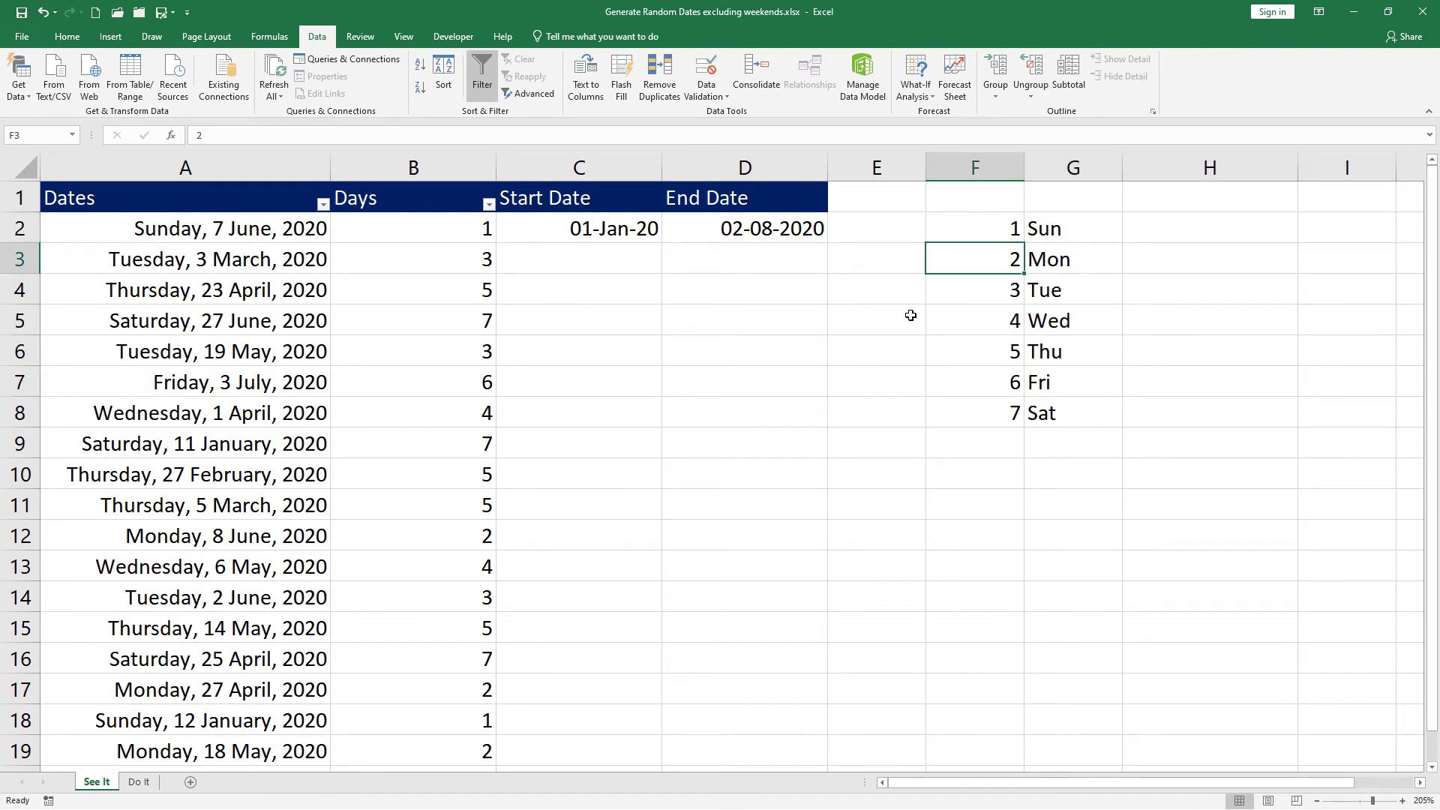
click(468, 231)
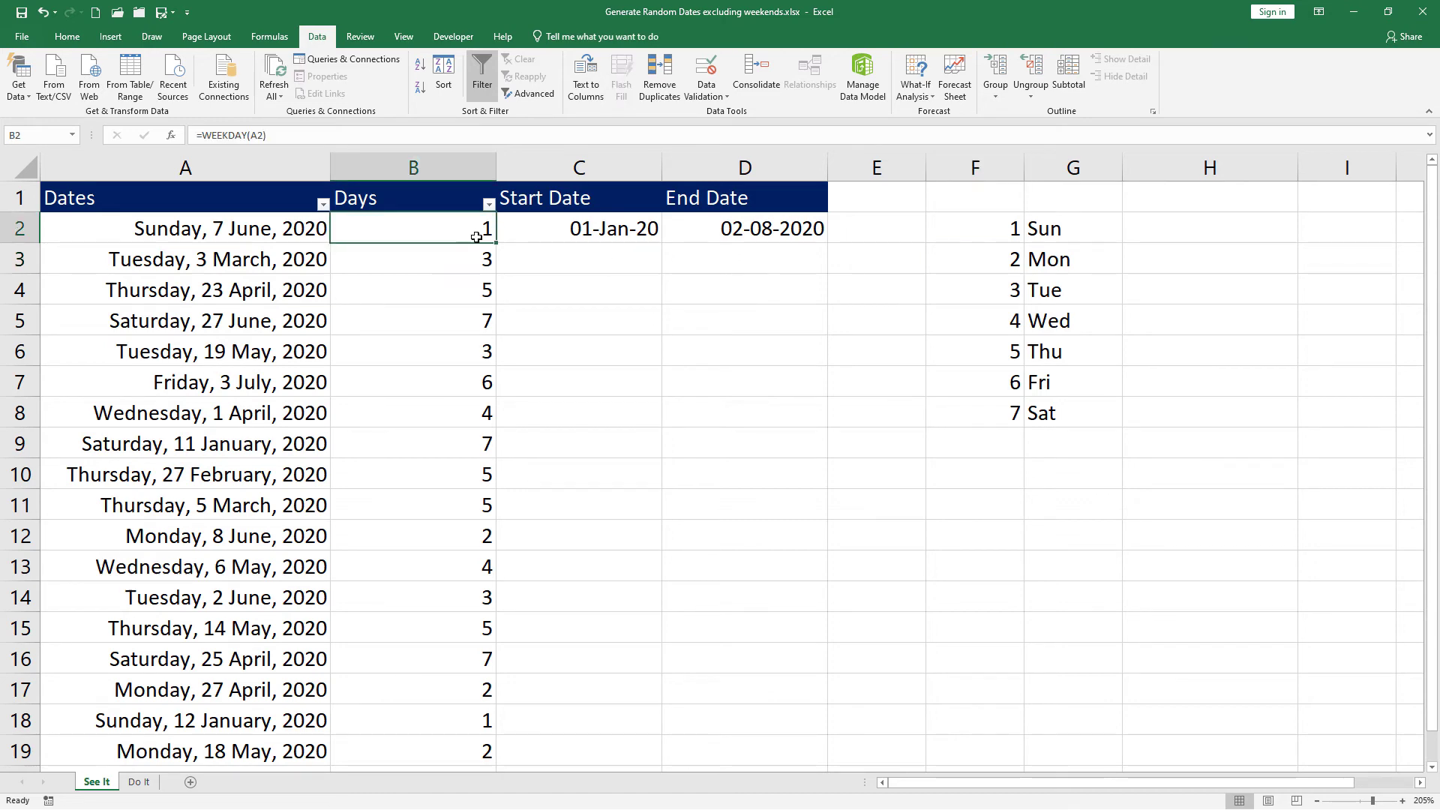
Step: Filter the Days column to show only weekday 1 (Sunday)
click(488, 205)
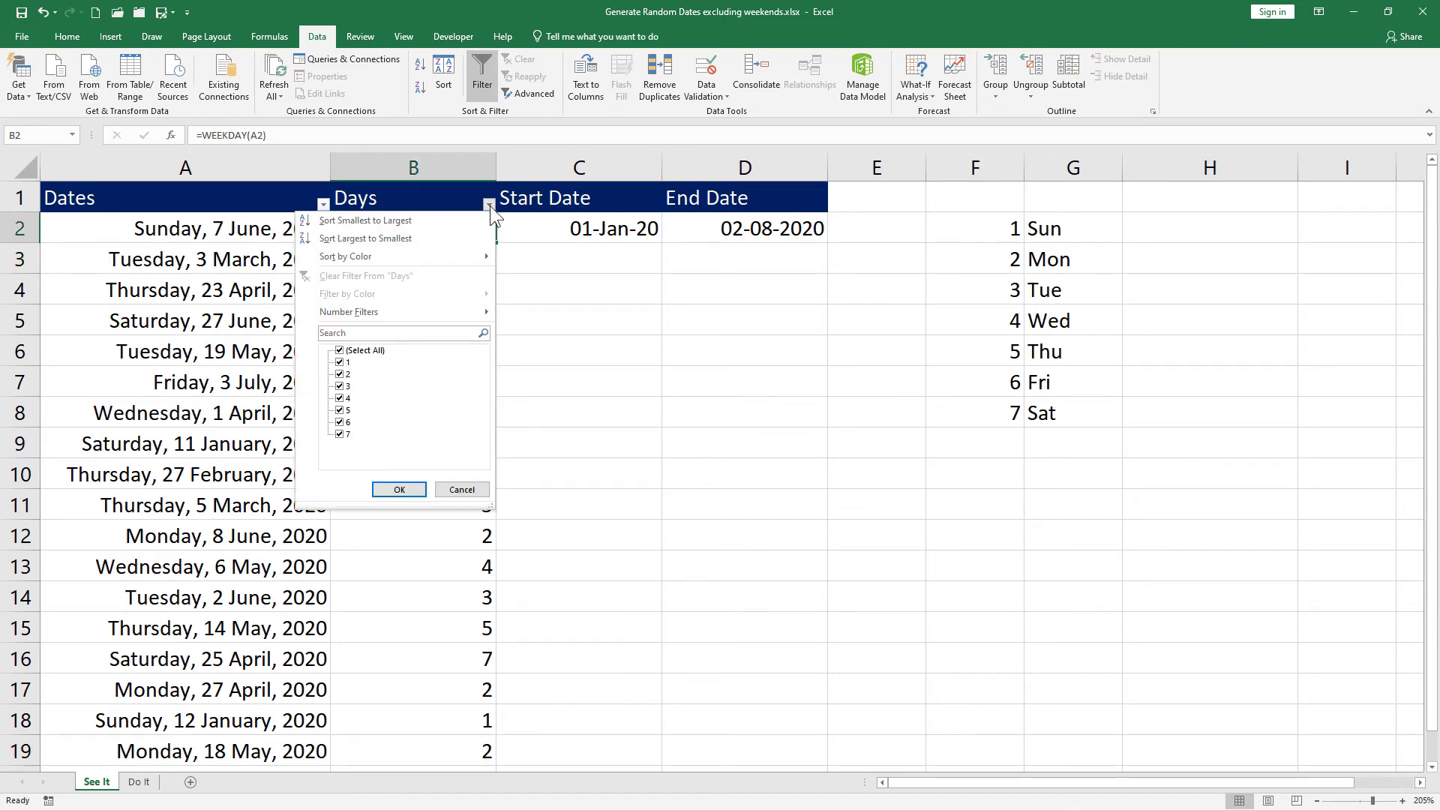
click(339, 350)
click(339, 362)
click(397, 489)
Step: Delete the two visible Sunday dates and clear the filter to show all rows
drag(261, 223, 268, 263)
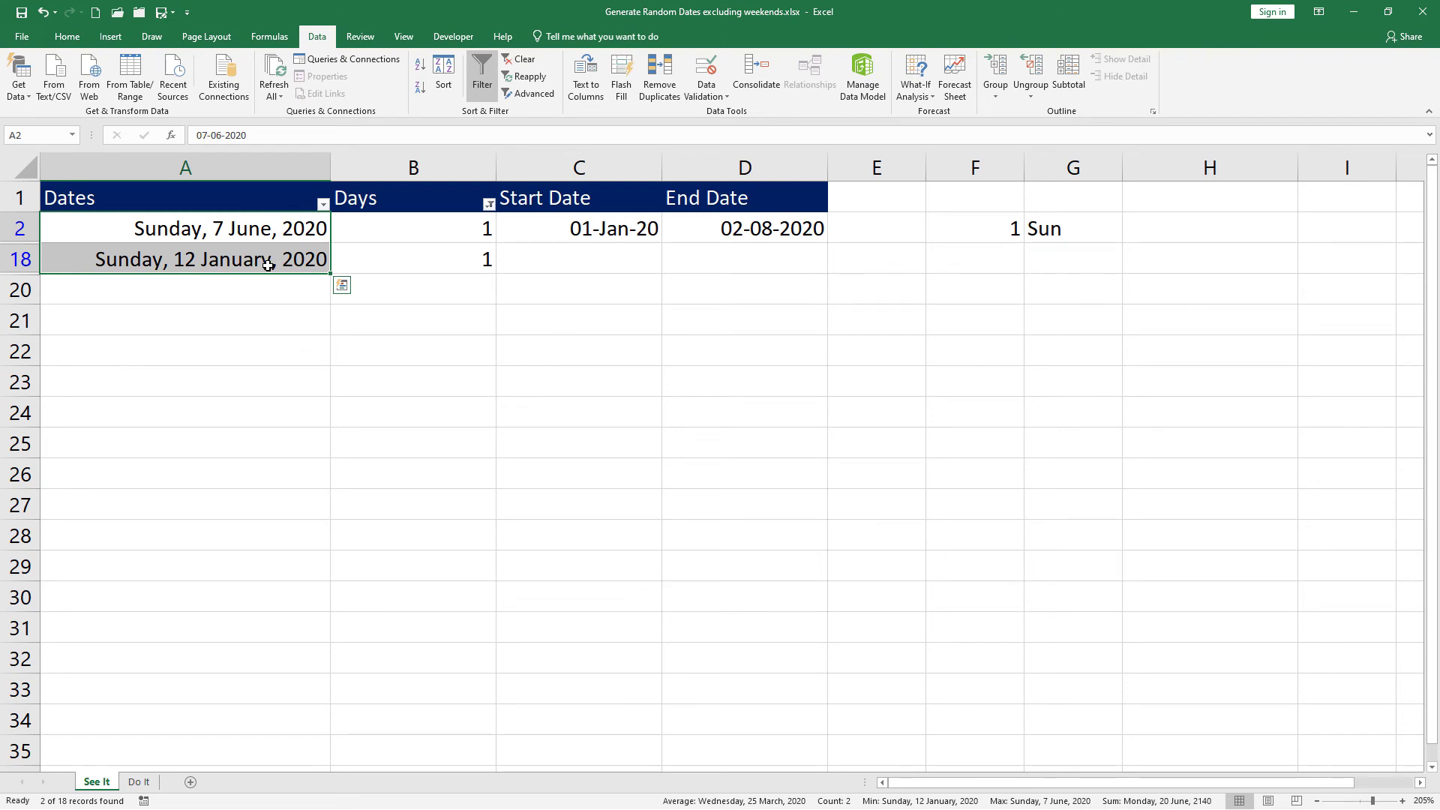
key(Delete)
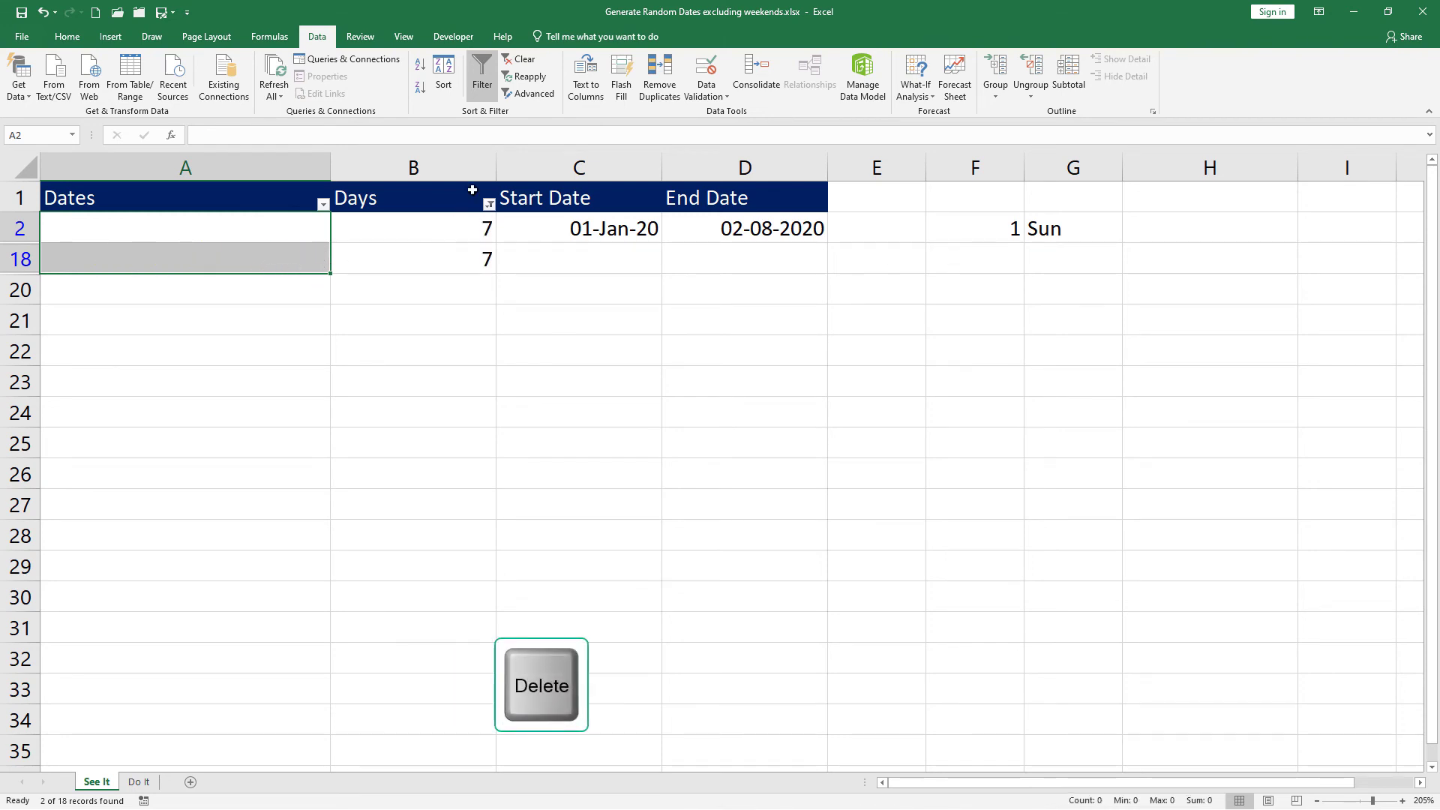
click(519, 61)
click(323, 204)
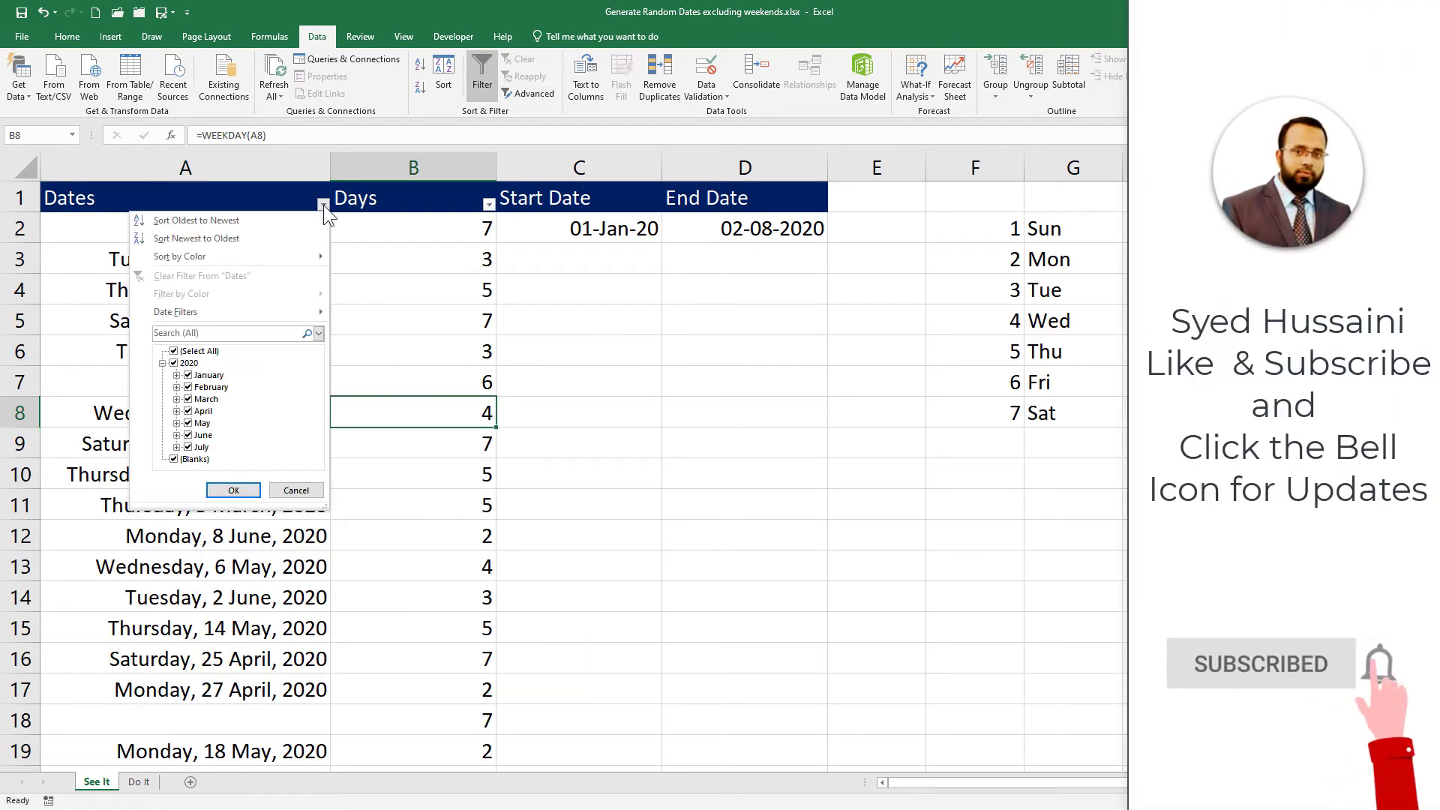
Step: Sort the dates oldest to newest and delete the leftover 7s in B18:B19
click(271, 219)
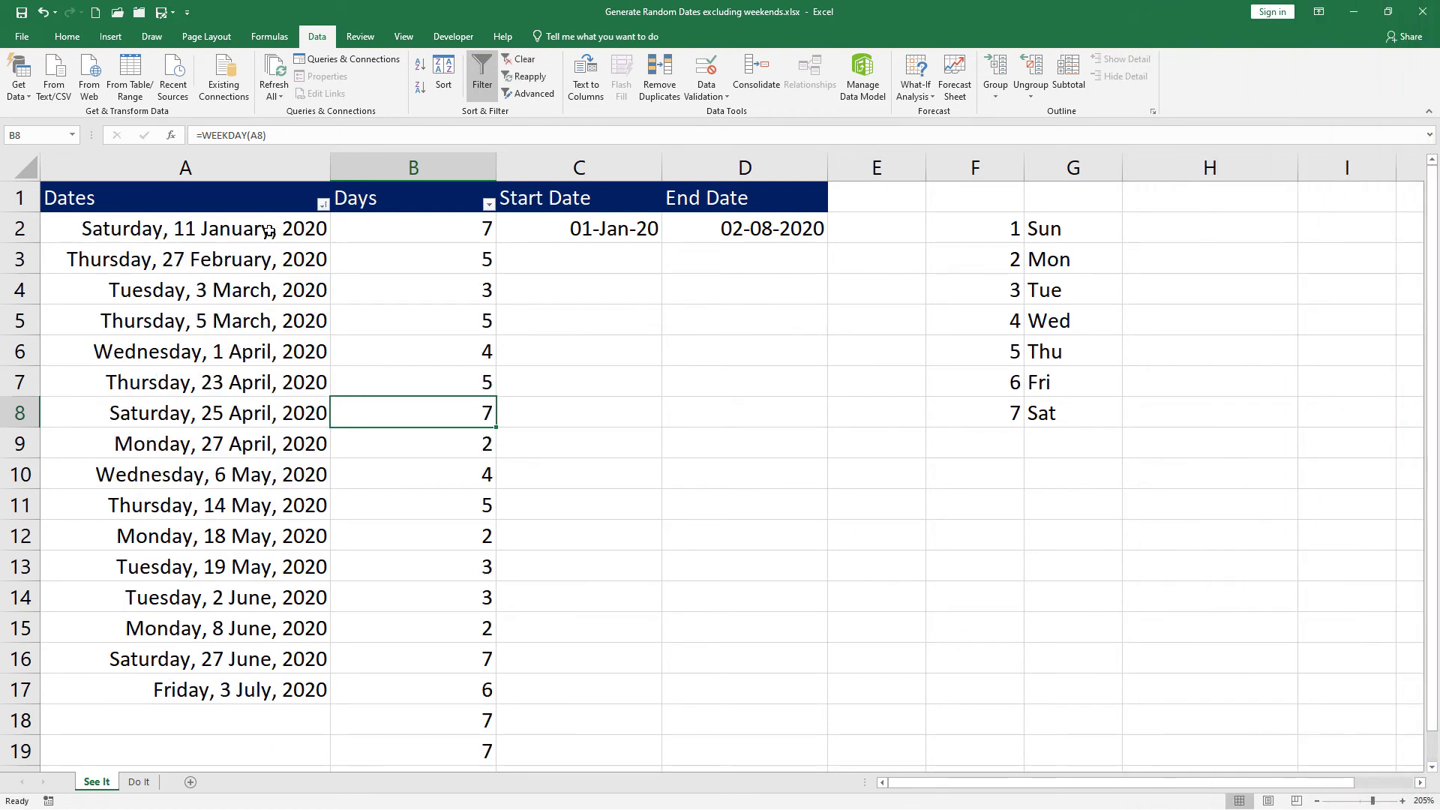
drag(258, 227, 258, 688)
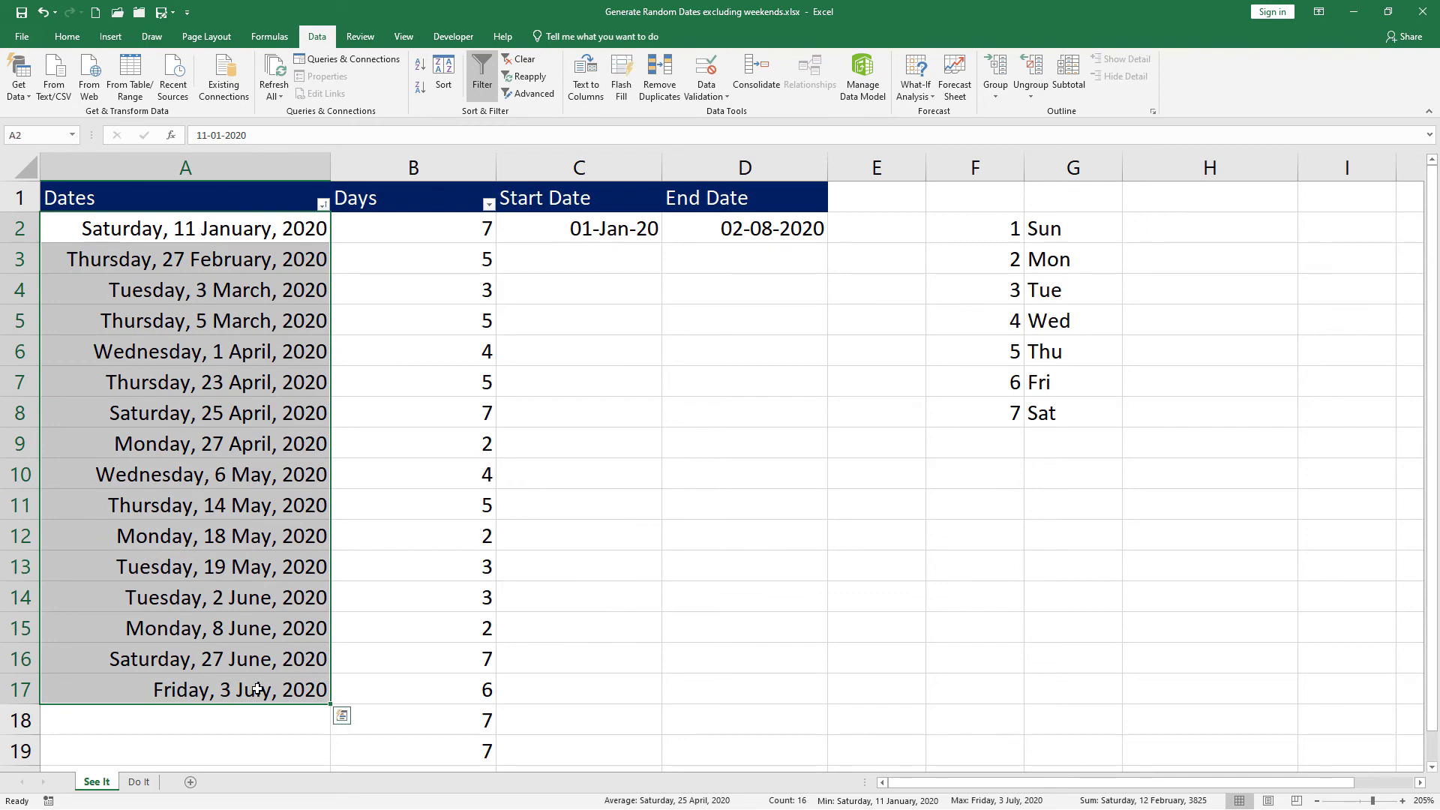
click(412, 724)
drag(412, 724, 413, 750)
scroll(421, 713, down, 1)
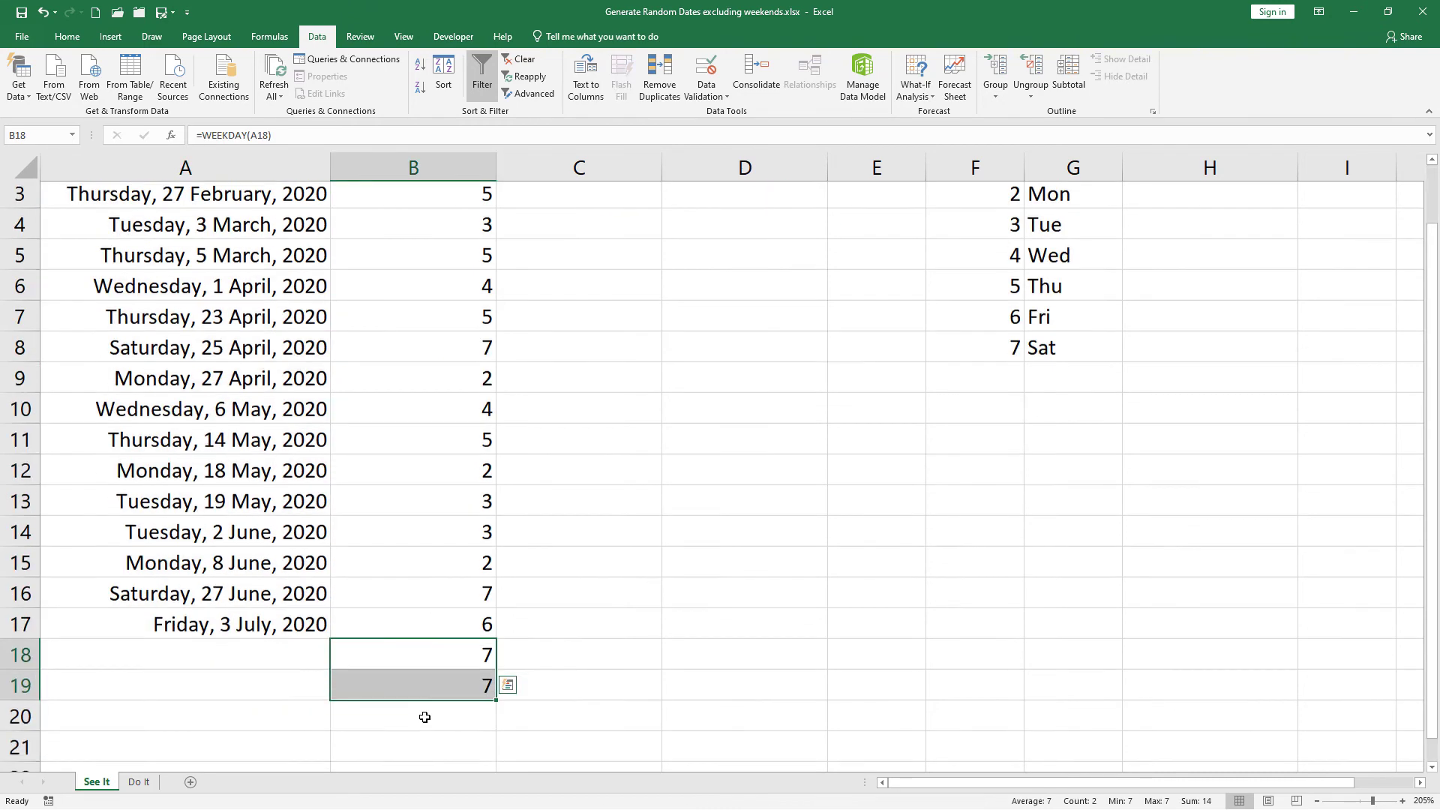
drag(280, 627, 280, 658)
drag(478, 636, 476, 652)
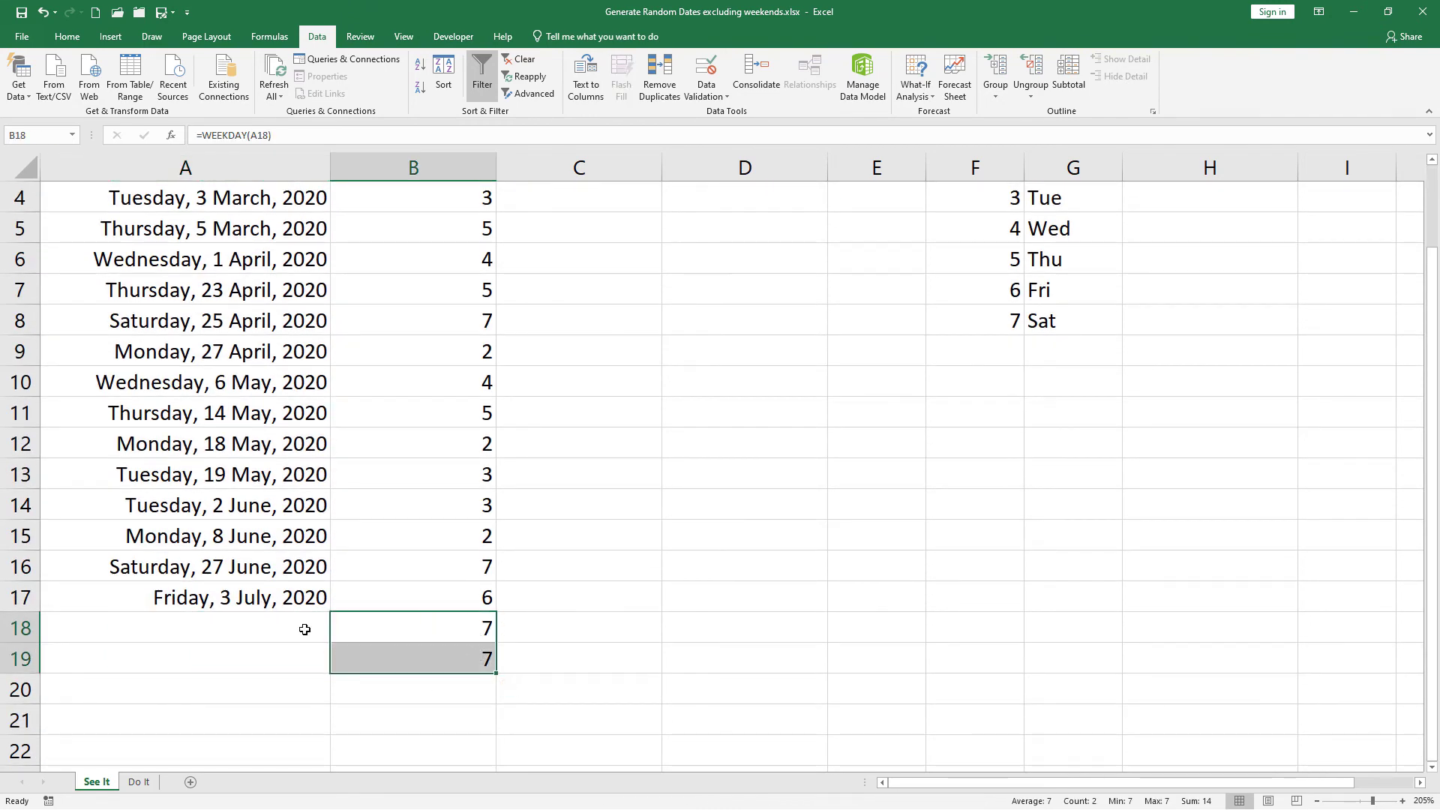
drag(305, 630, 241, 666)
drag(380, 633, 389, 675)
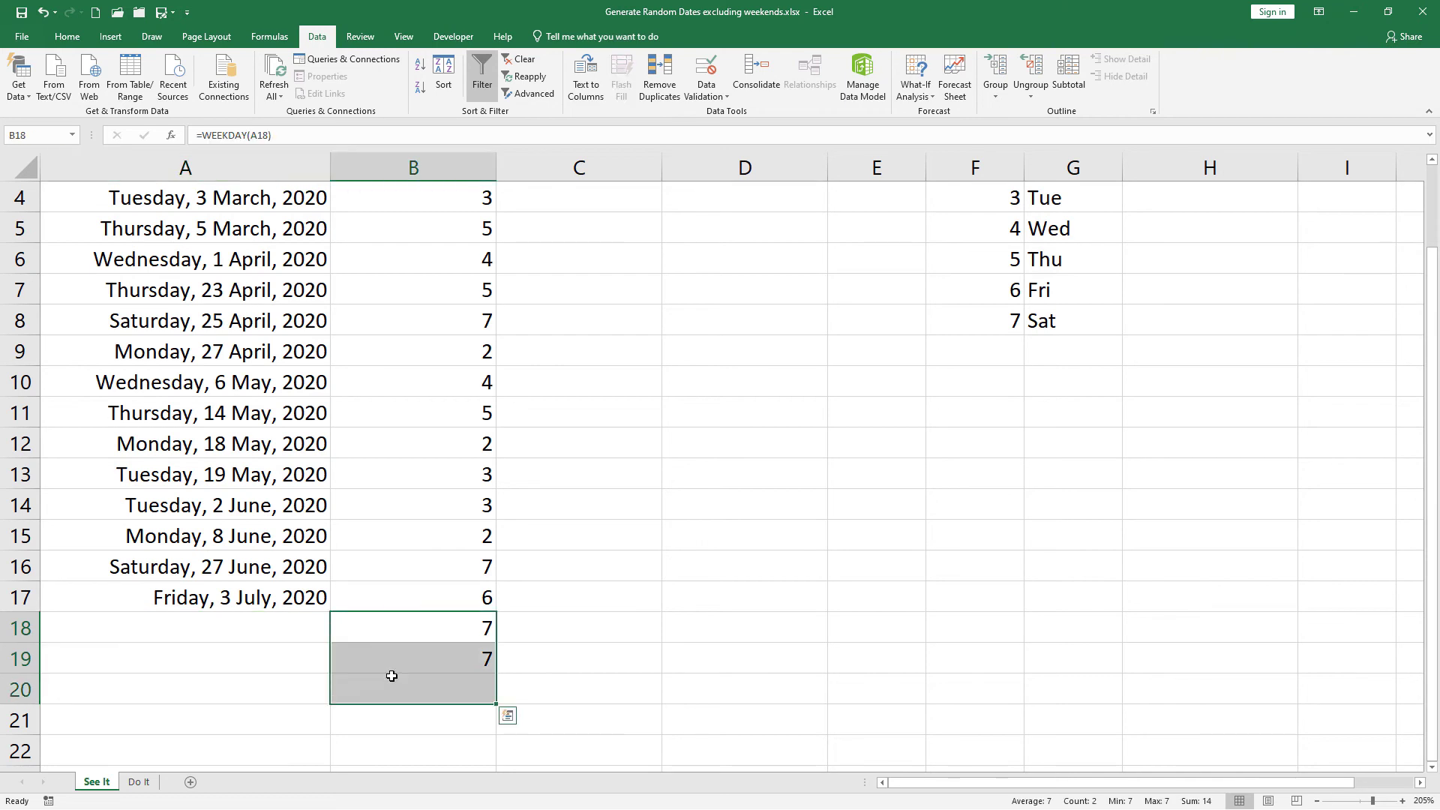
key(Delete)
scroll(384, 487, up, 1)
click(311, 415)
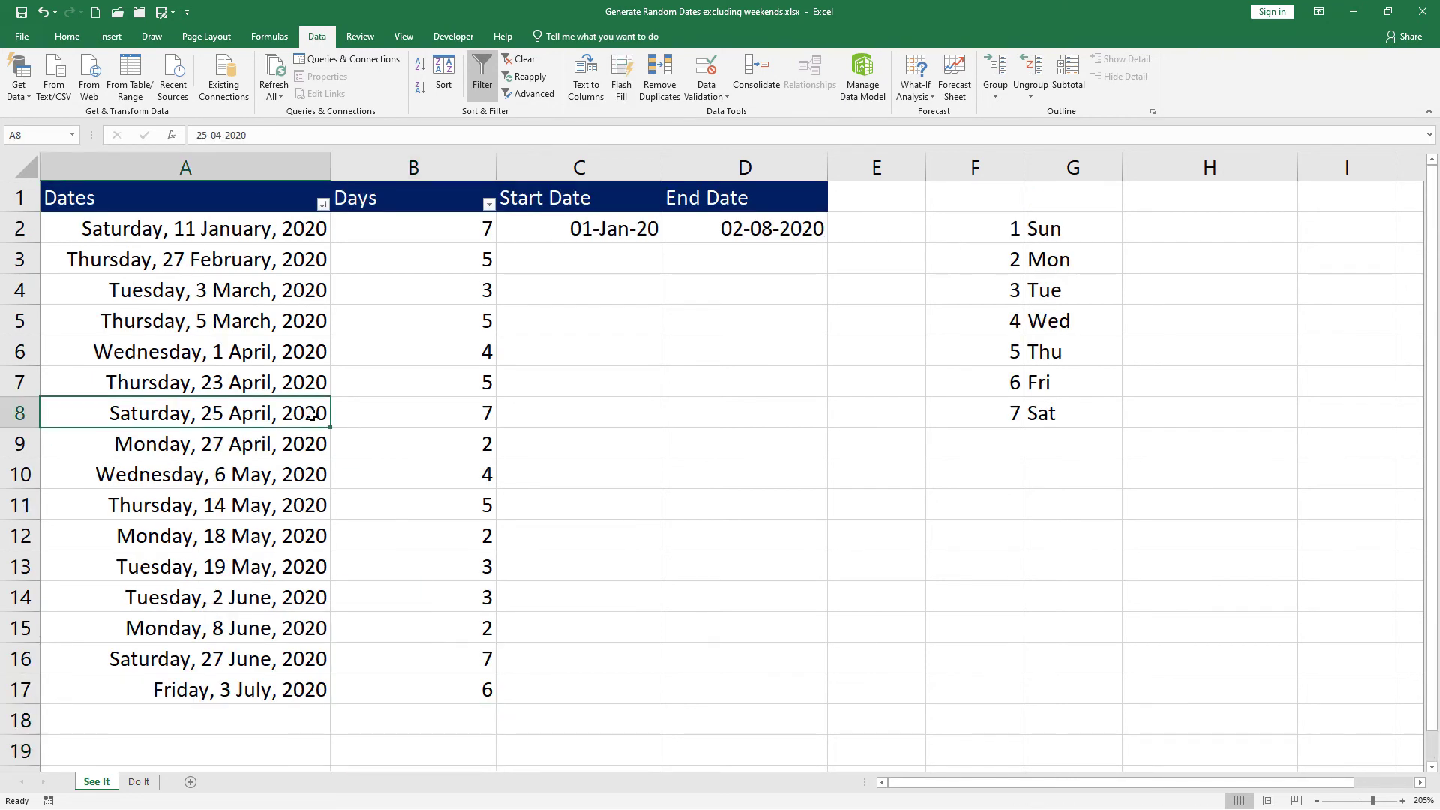
Step: Filter the Days column to show only weekday number 7 (Saturday)
click(488, 203)
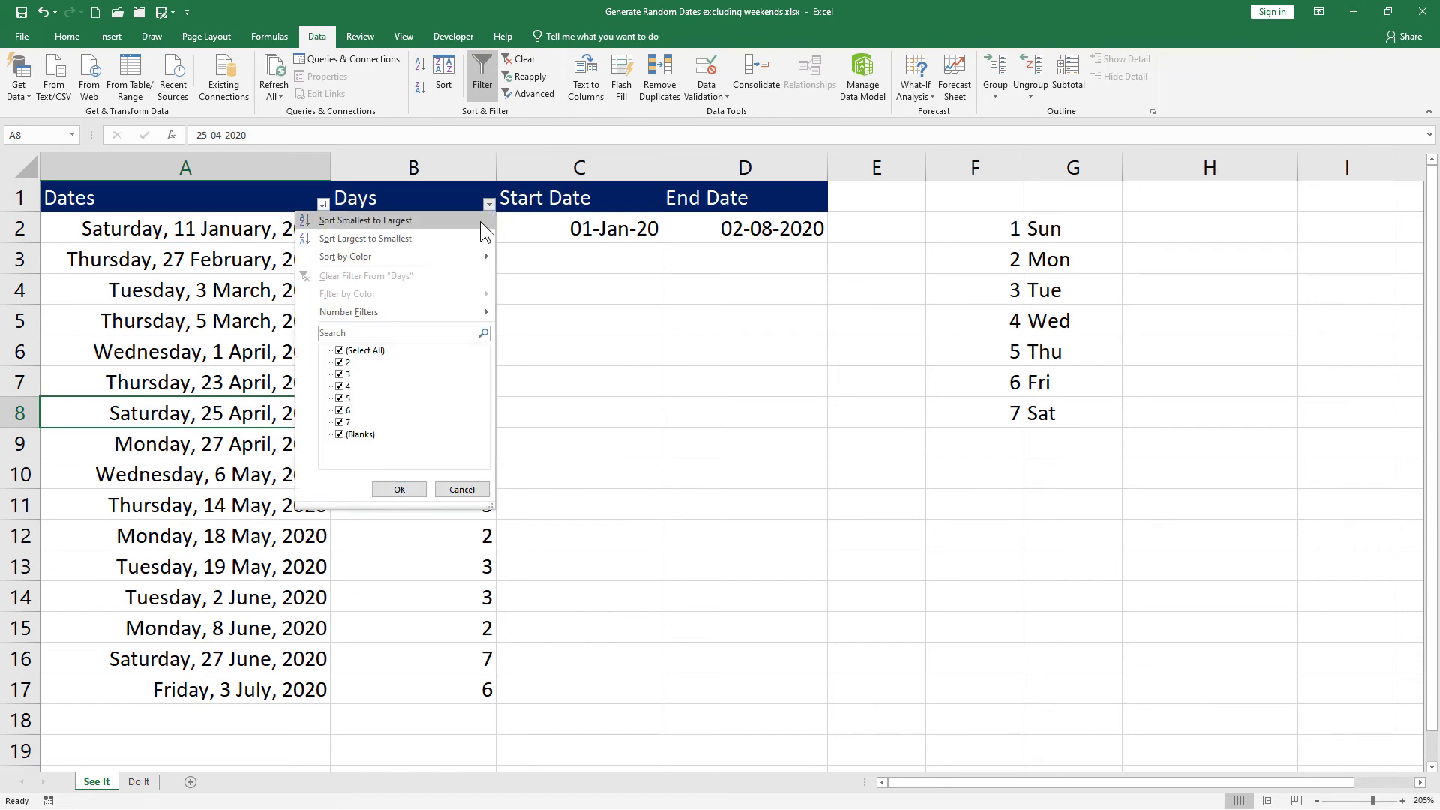
click(347, 352)
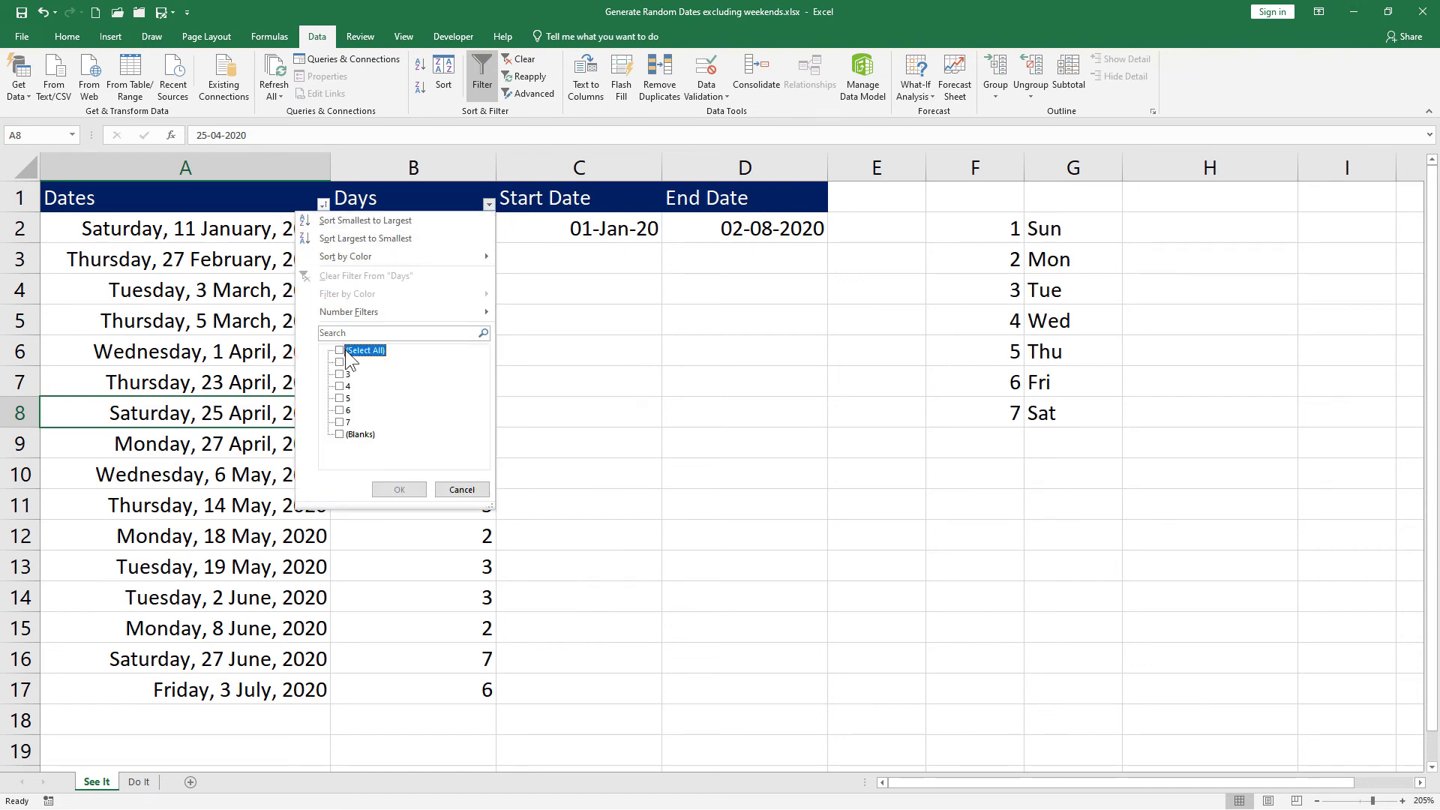
click(339, 423)
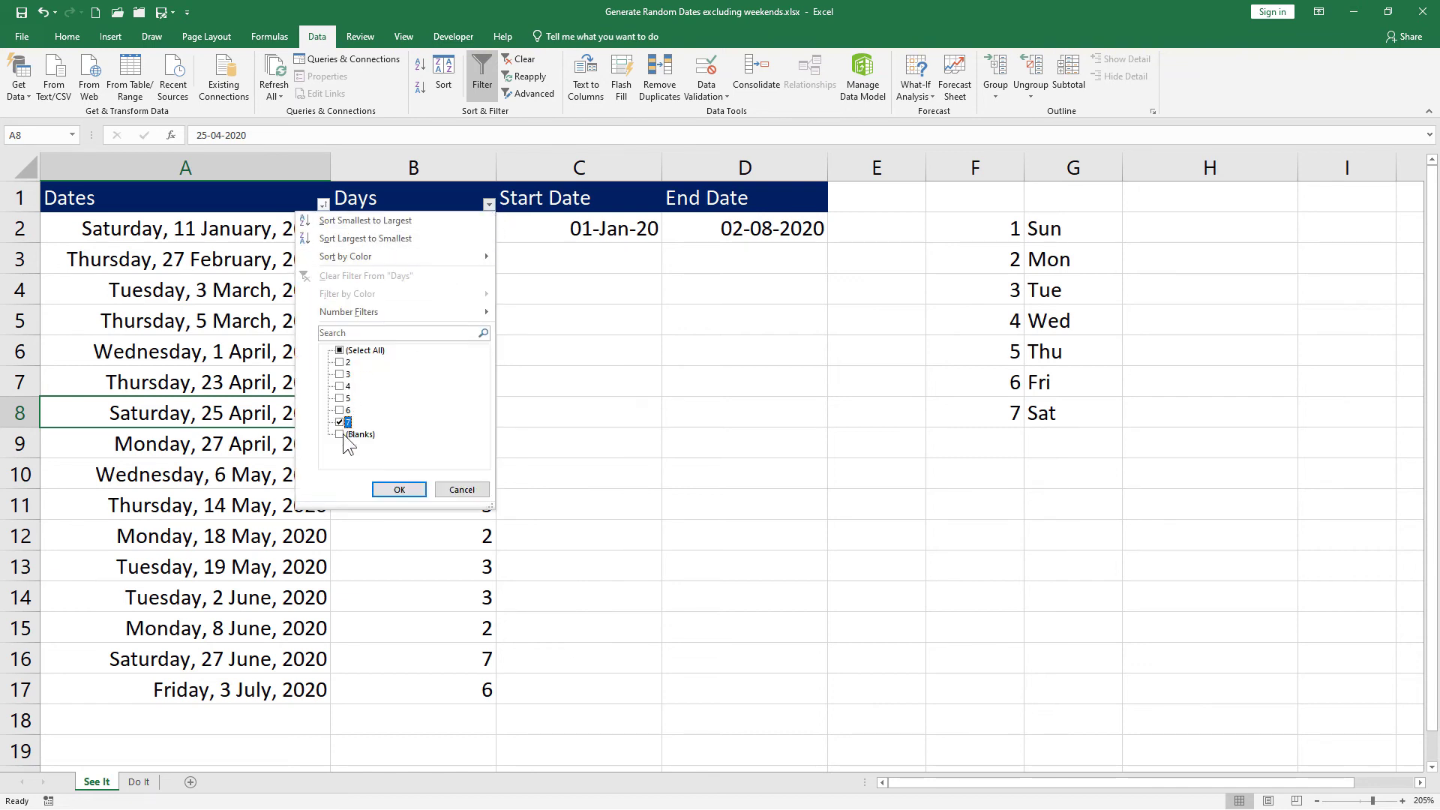
click(397, 489)
Step: Delete the filtered Saturday dates in column A, then clear the filter to show all rows
drag(261, 226, 265, 294)
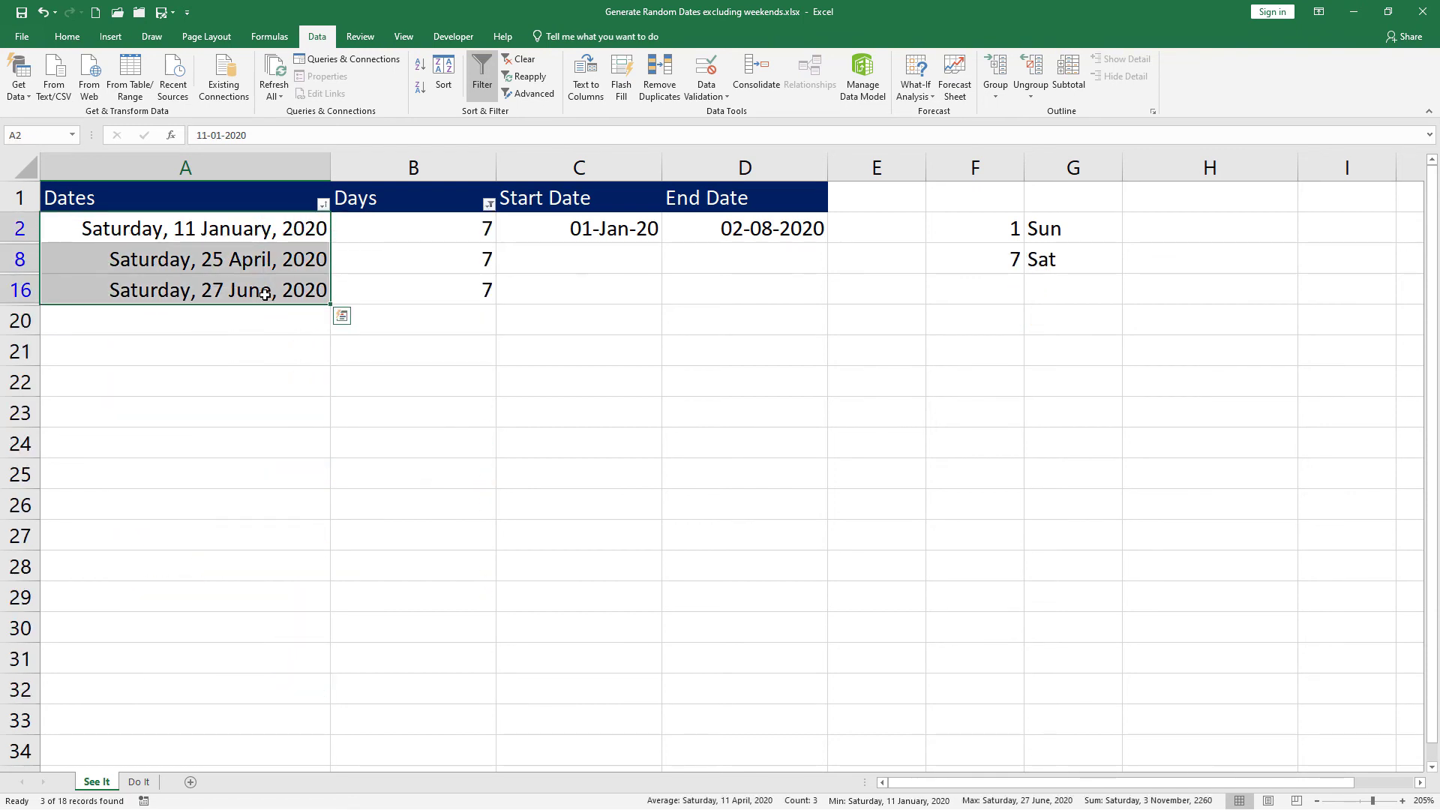
key(Delete)
click(521, 59)
click(416, 281)
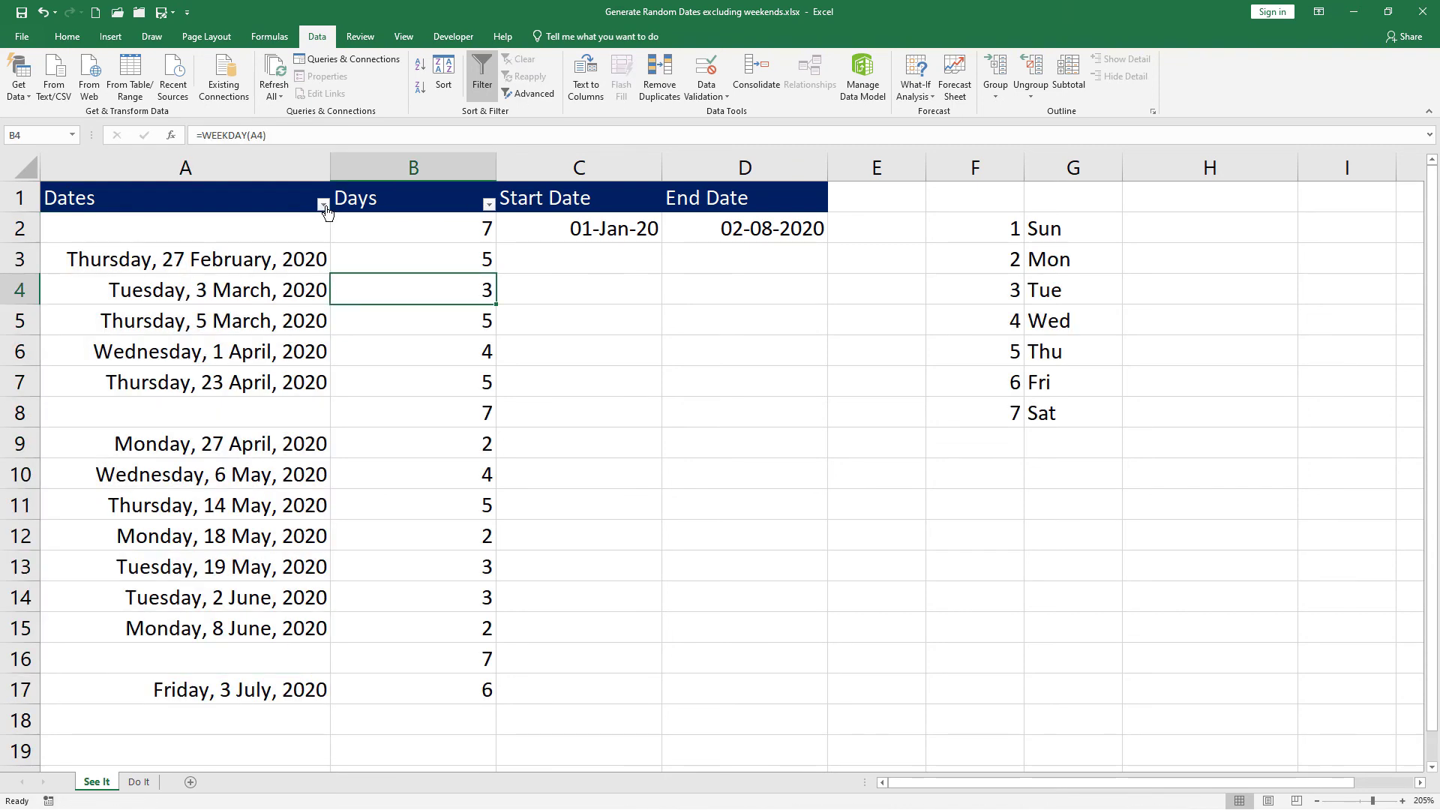
Step: Sort the Dates column oldest to newest and check the weekday formula beside the first blank row
click(323, 205)
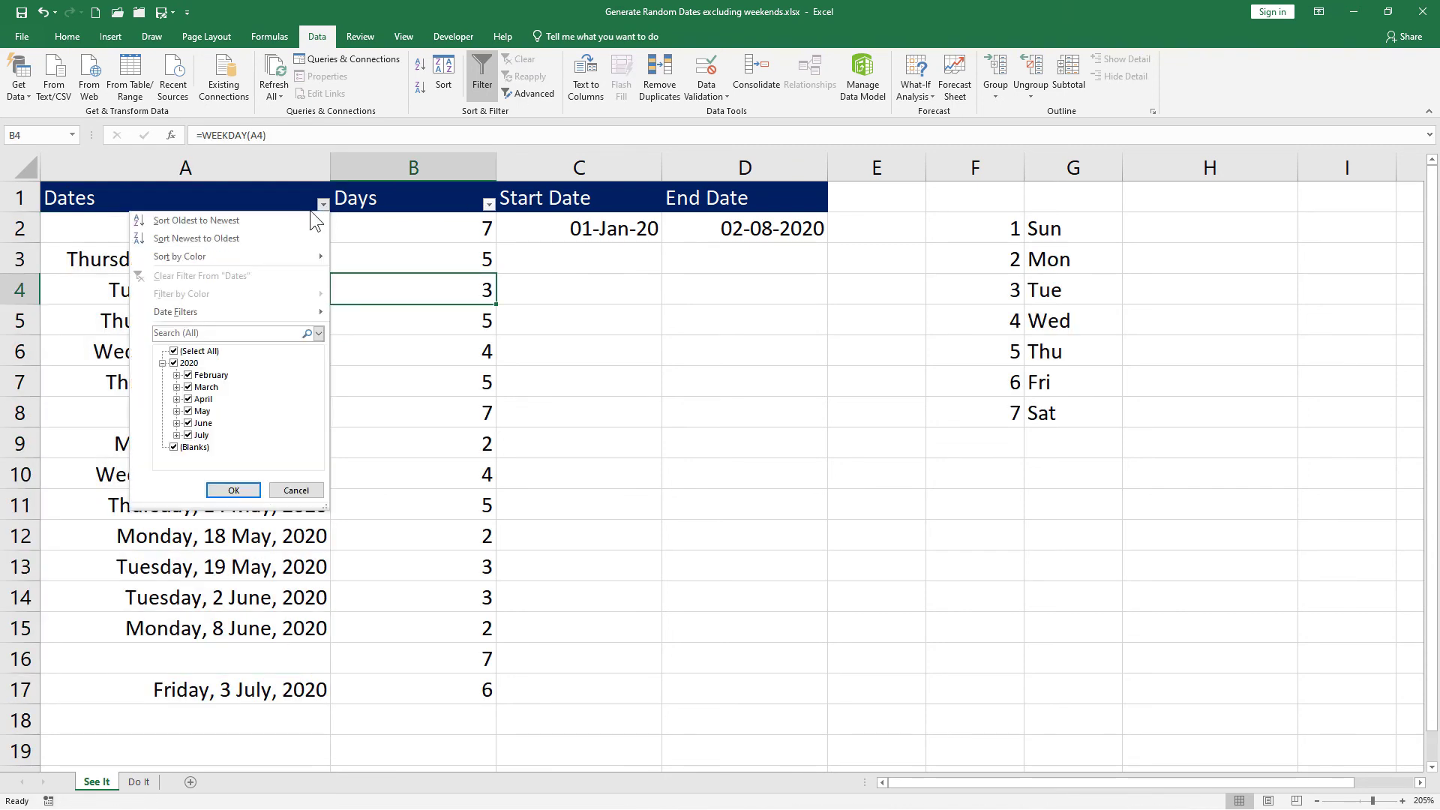
click(267, 221)
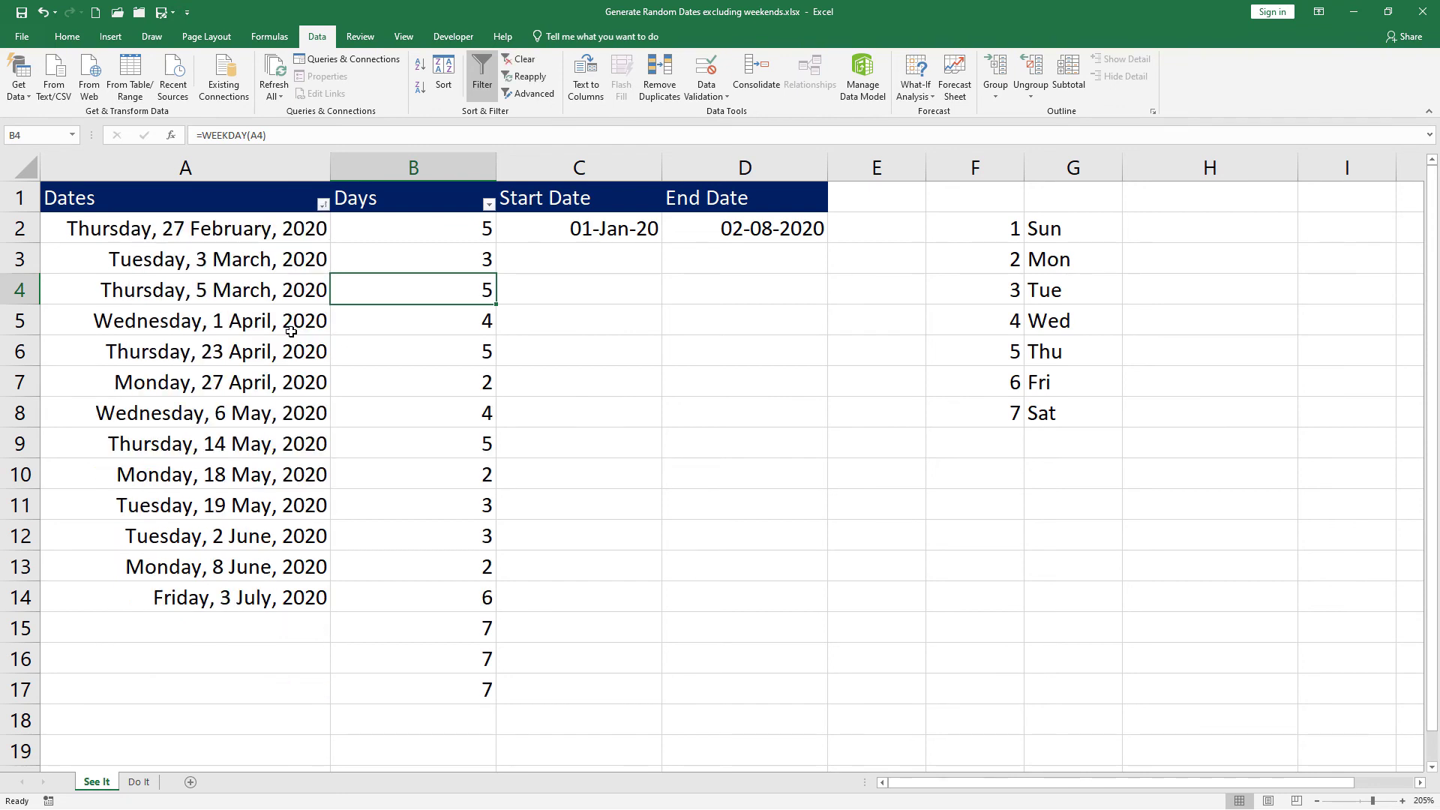
drag(293, 229, 286, 616)
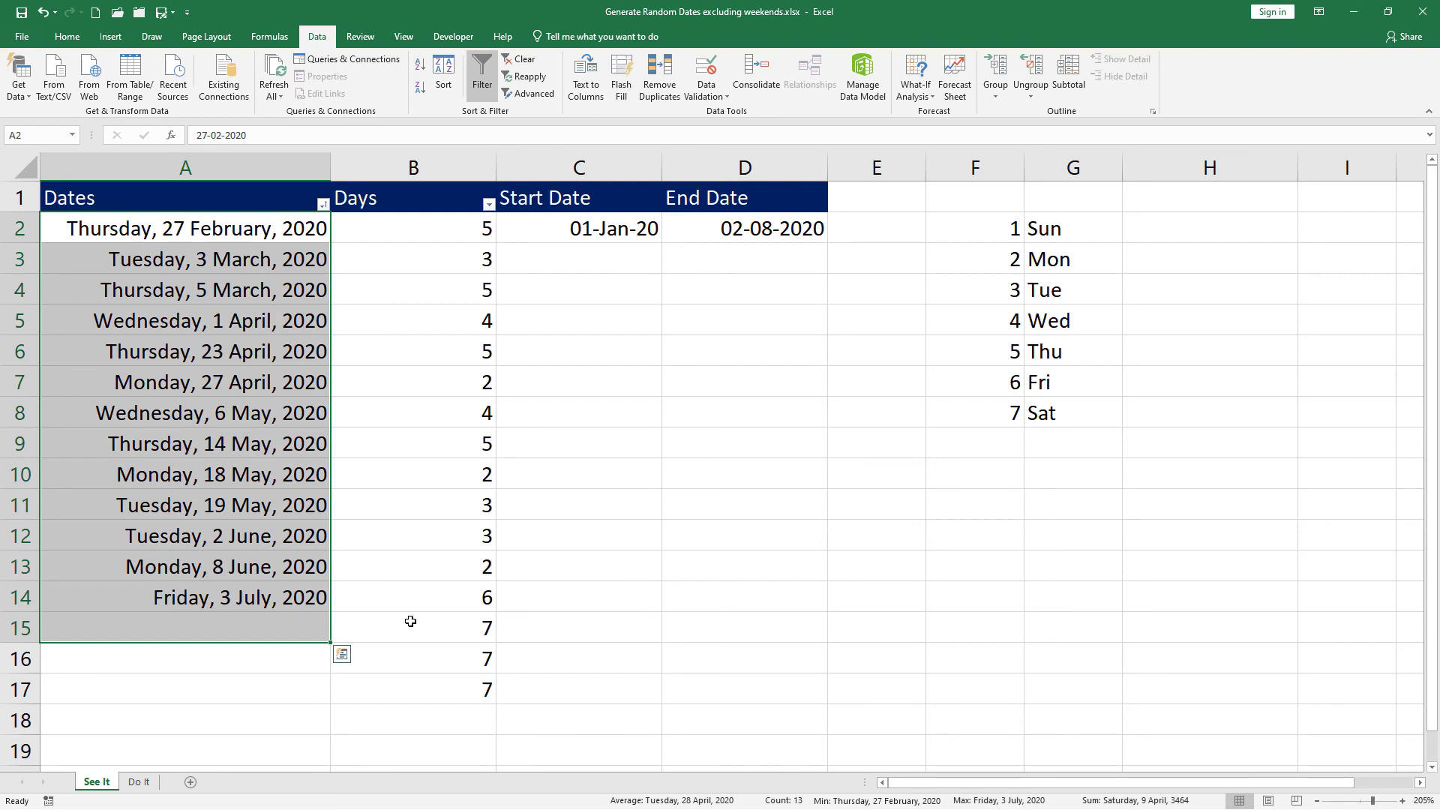
click(414, 630)
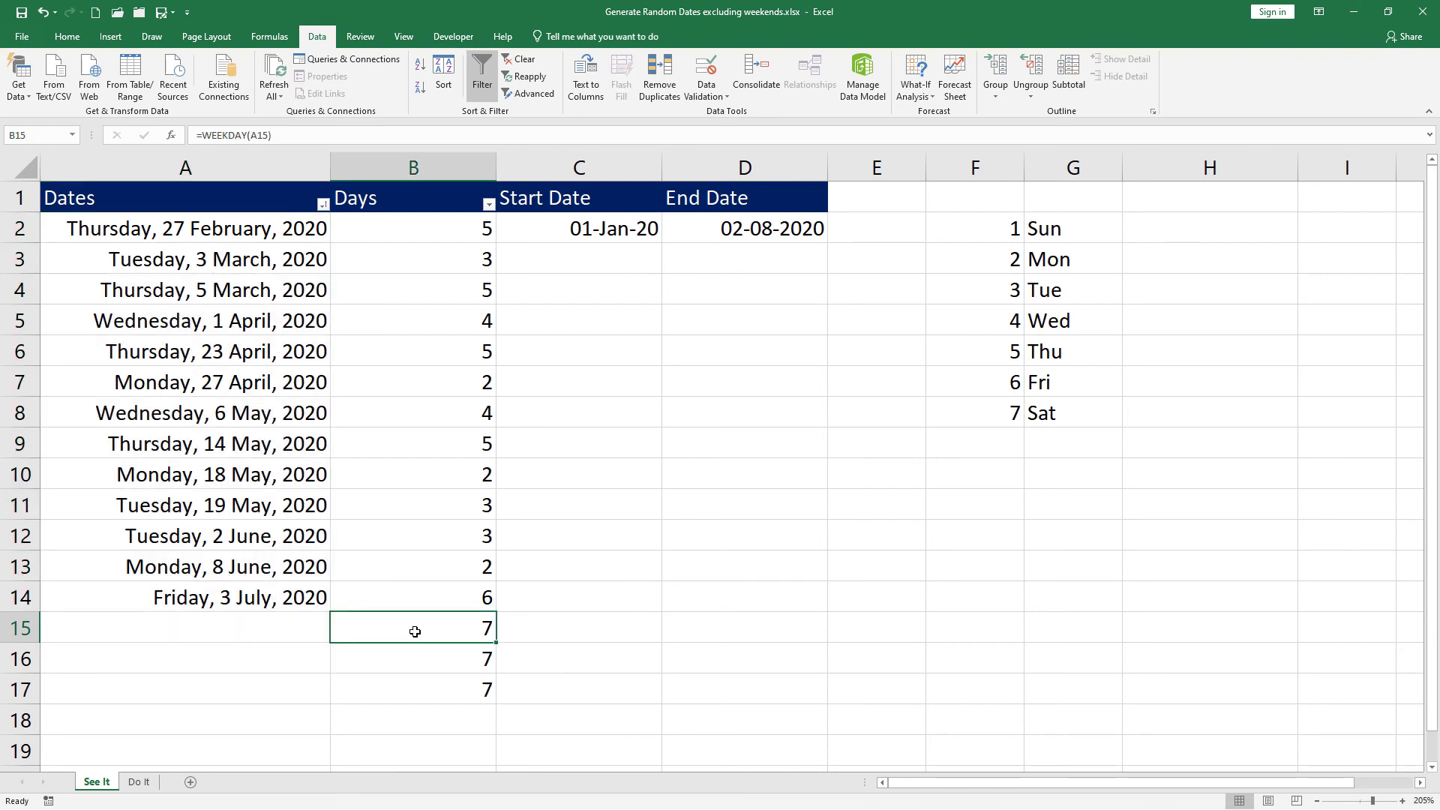